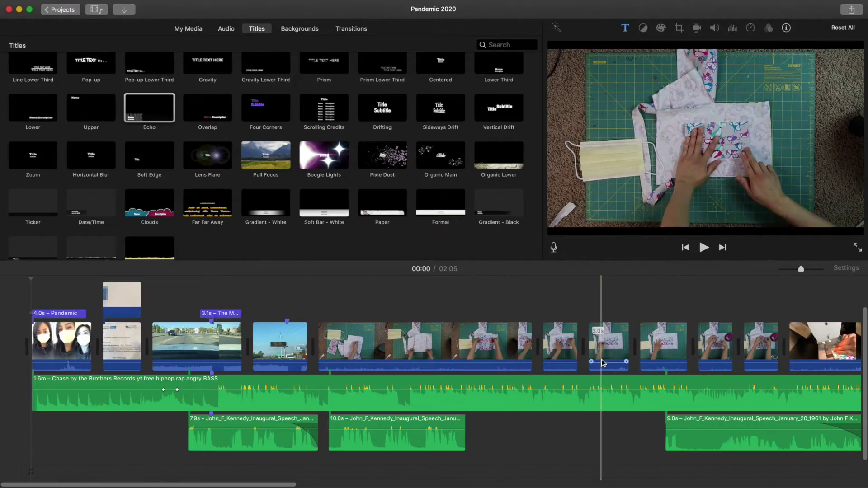
# Step: Scroll the Pandemic 2020 timeline to its end, showing the 'Thank You' and 'for watching!' title cards
pyautogui.hscroll(10, 602, 363)
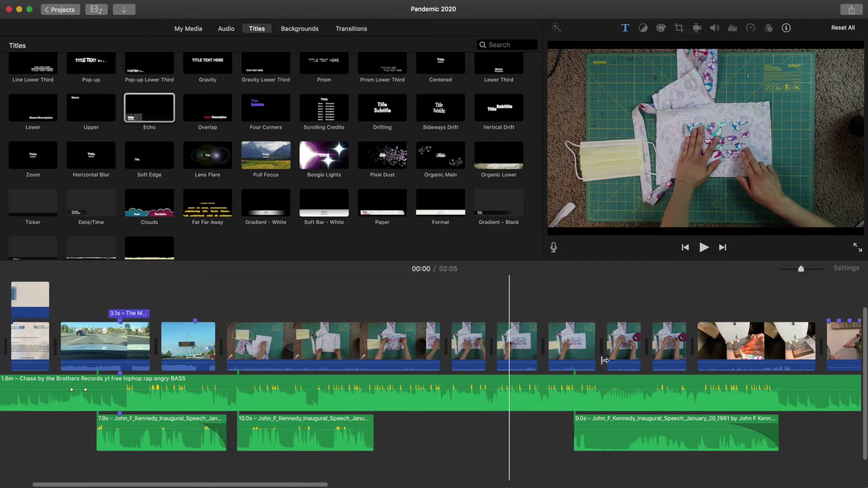
pyautogui.hscroll(15, 602, 362)
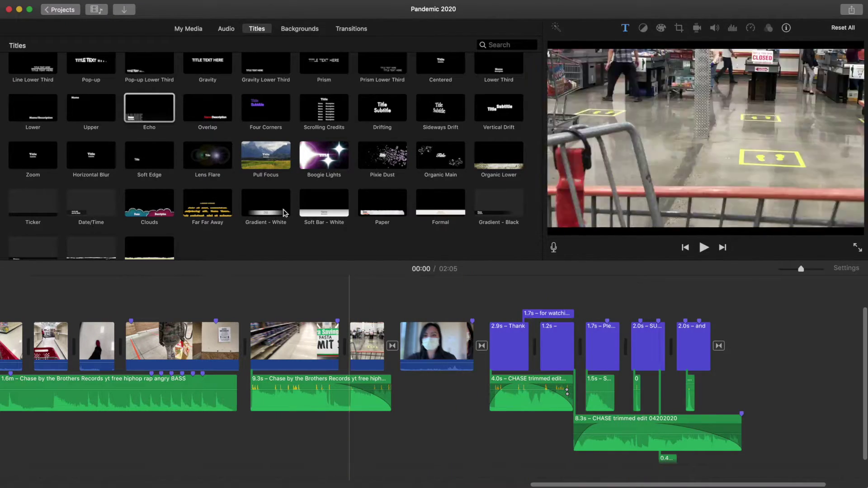
# Step: Leave the current project and create a new movie project
pyautogui.click(59, 10)
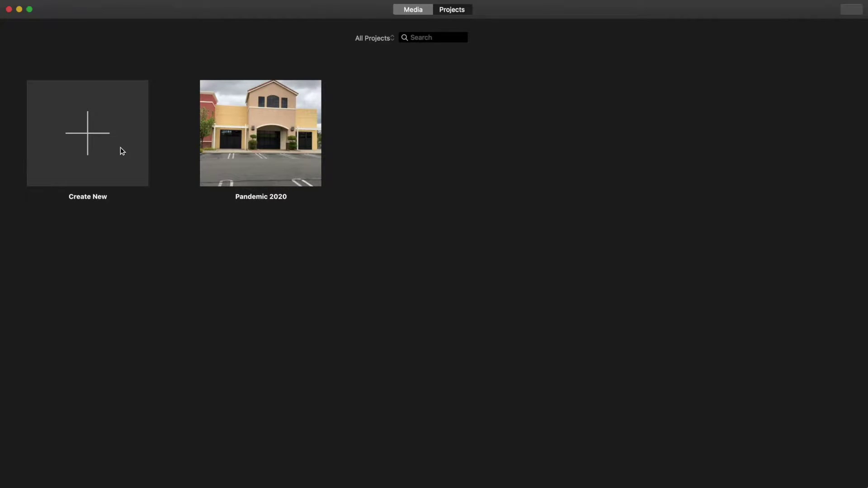
pyautogui.click(85, 136)
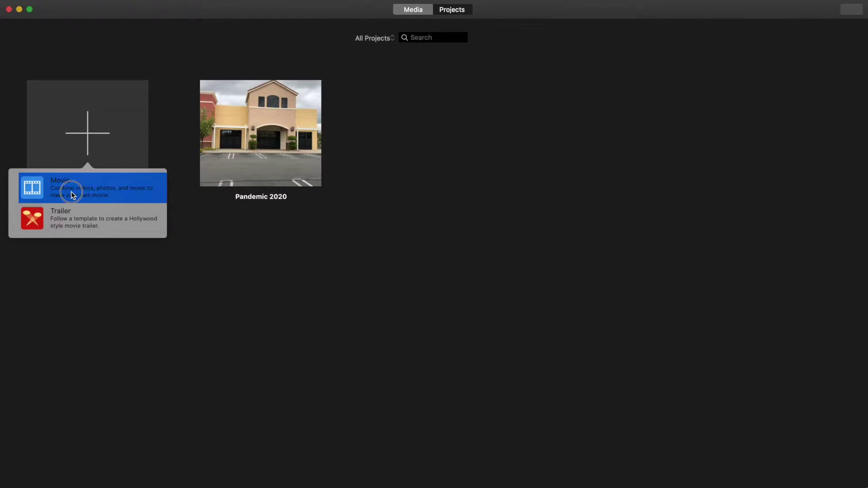
pyautogui.click(72, 193)
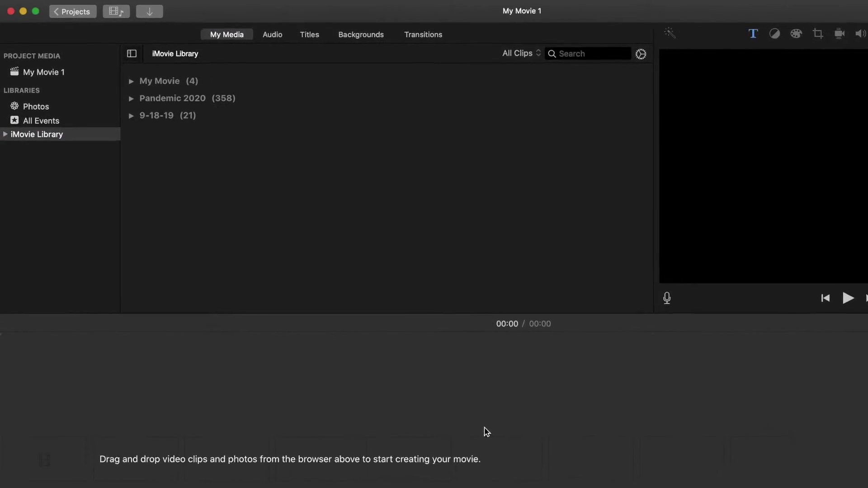
# Step: Browse the Backgrounds, Transitions and Titles, previewing the Pop-up Lower Third title style
pyautogui.click(309, 35)
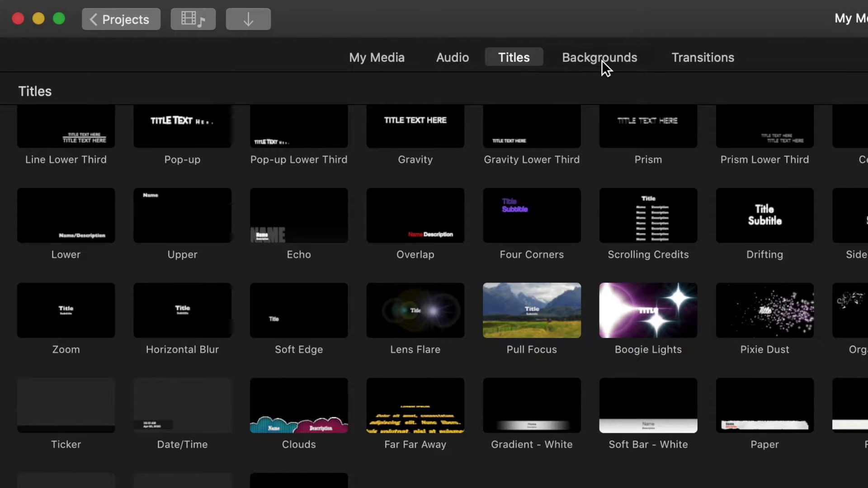
pyautogui.click(602, 61)
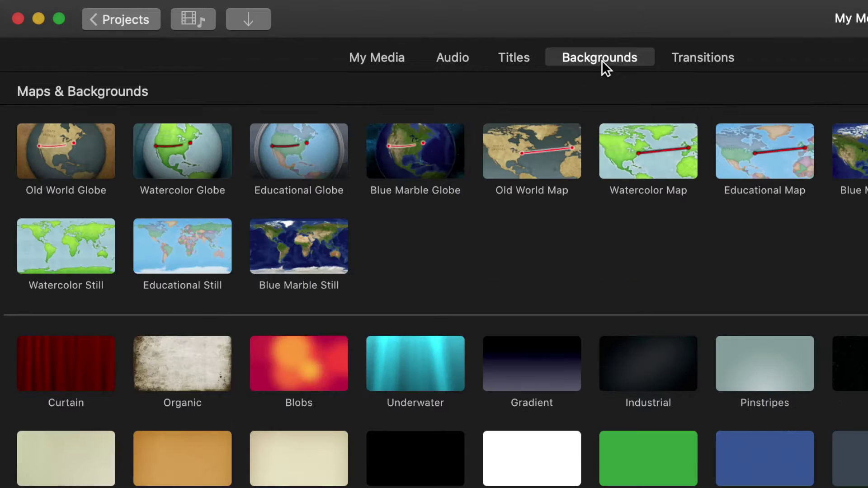
pyautogui.click(704, 59)
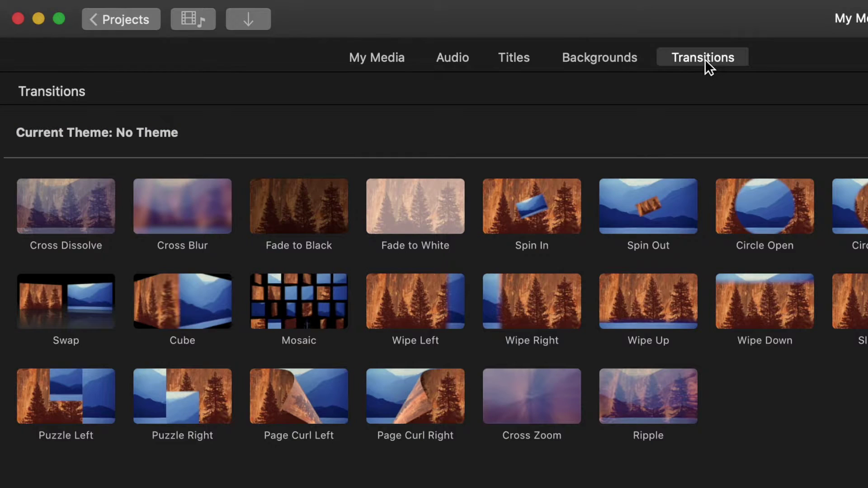
pyautogui.click(514, 59)
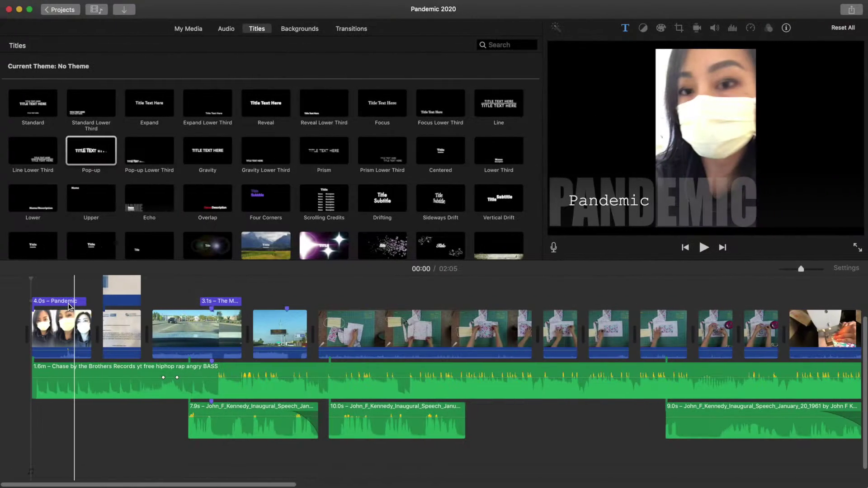
pyautogui.click(151, 159)
pyautogui.scroll(-1, 136, 181)
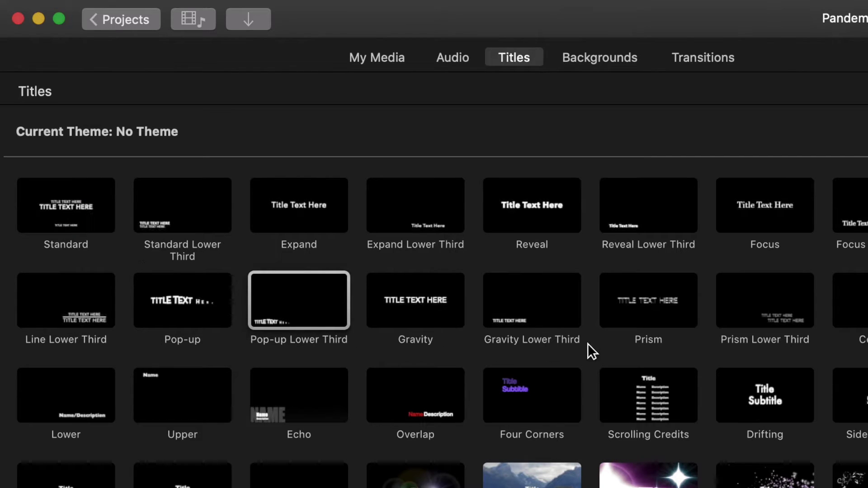
pyautogui.scroll(-5, 443, 296)
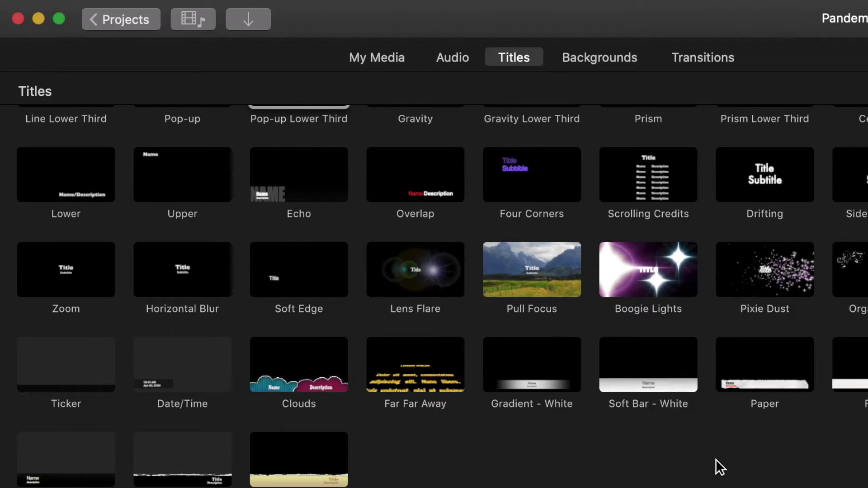
pyautogui.scroll(5, 713, 459)
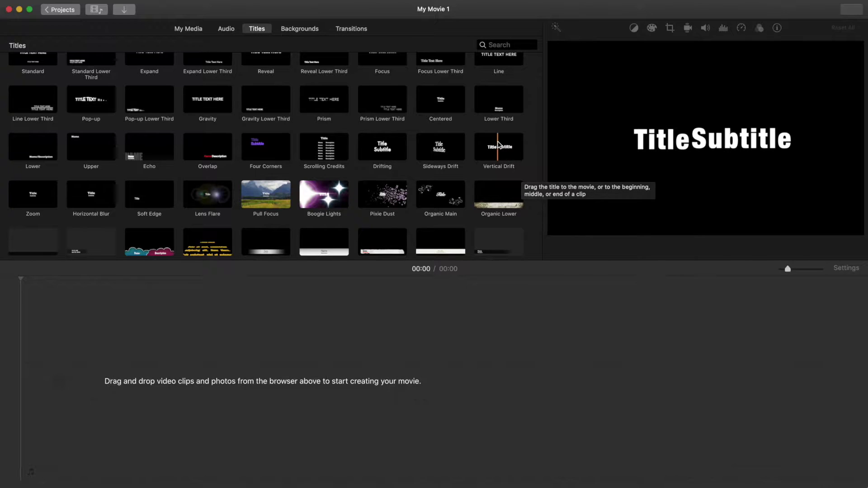
# Step: Add a Vertical Drift title to the timeline with its text set to 'Thank' / 'You'
pyautogui.moveTo(498, 146); pyautogui.dragTo(82, 366)
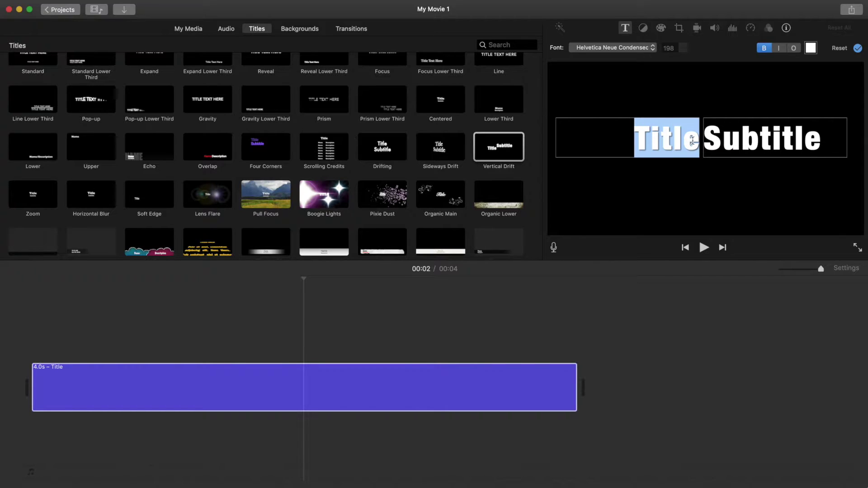
pyautogui.write('T')
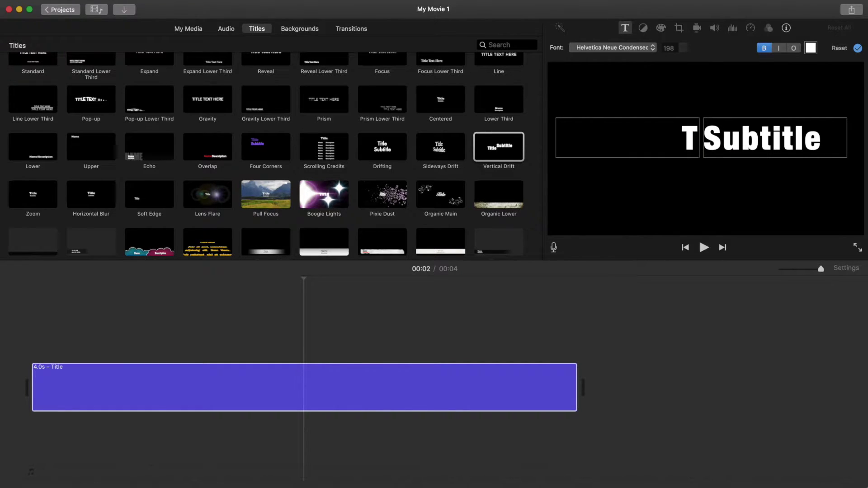
pyautogui.write('hank')
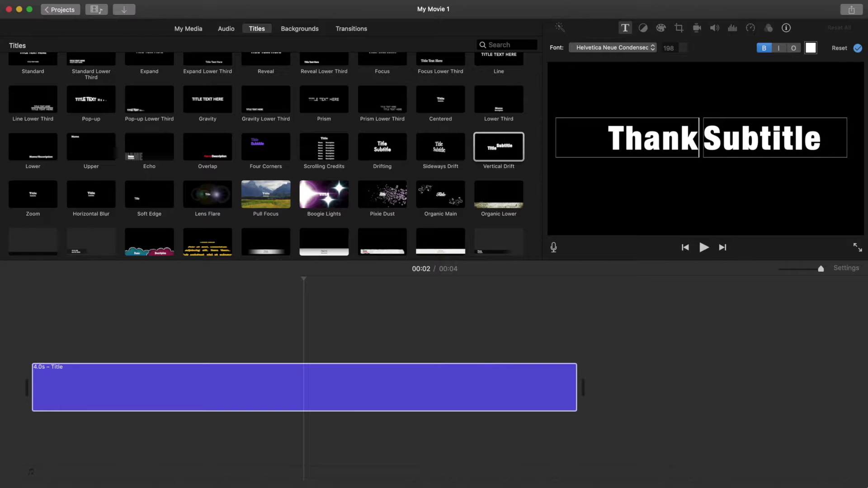
pyautogui.doubleClick(819, 147)
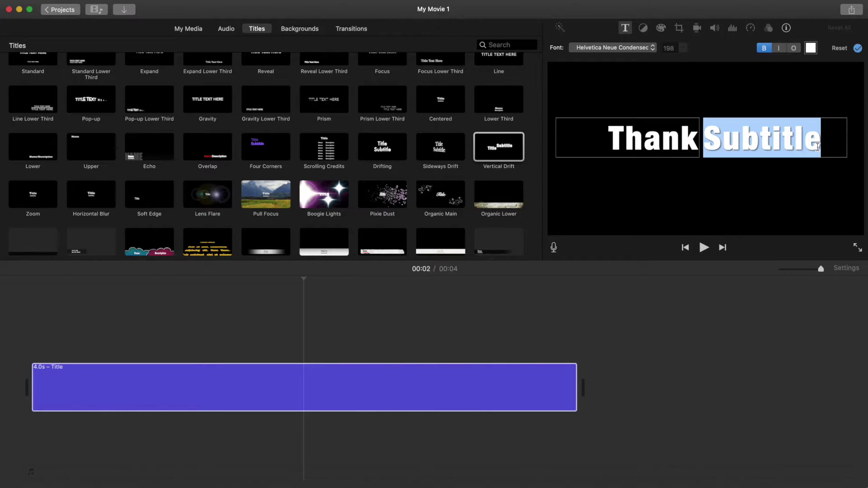
pyautogui.write('You')
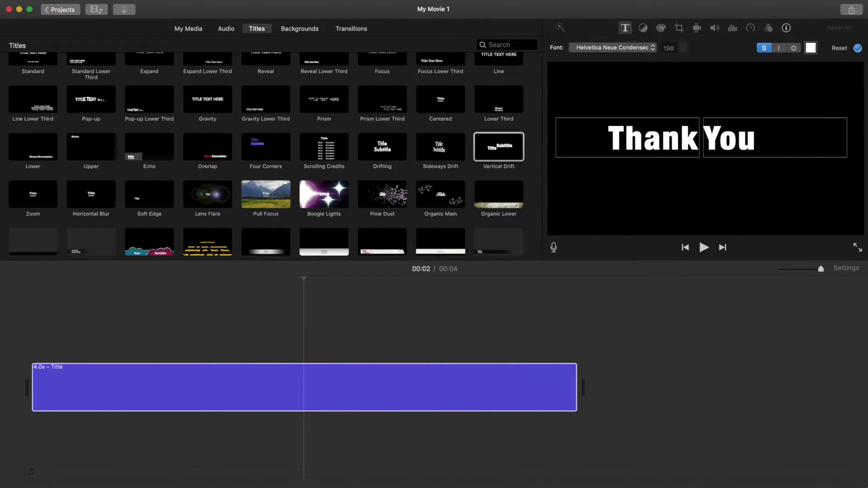
pyautogui.click(35, 380)
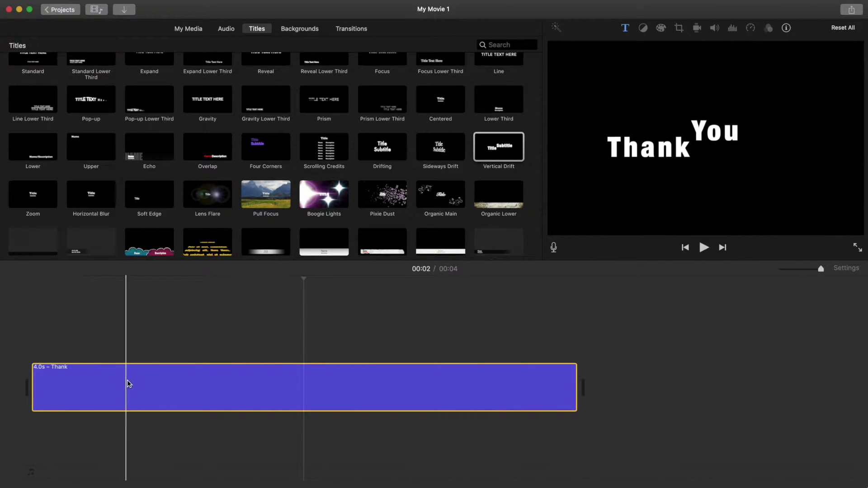
# Step: Preview the Thank You title and trim the clip to 2.0 seconds
pyautogui.click(186, 384)
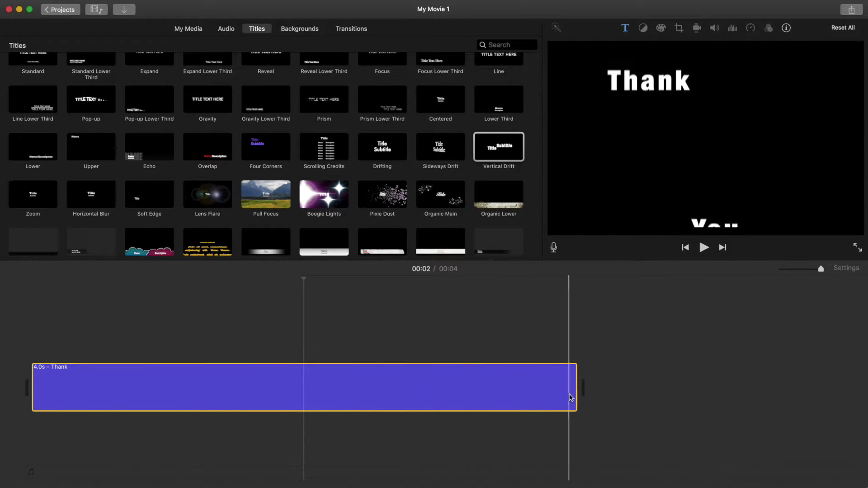
pyautogui.click(14, 443)
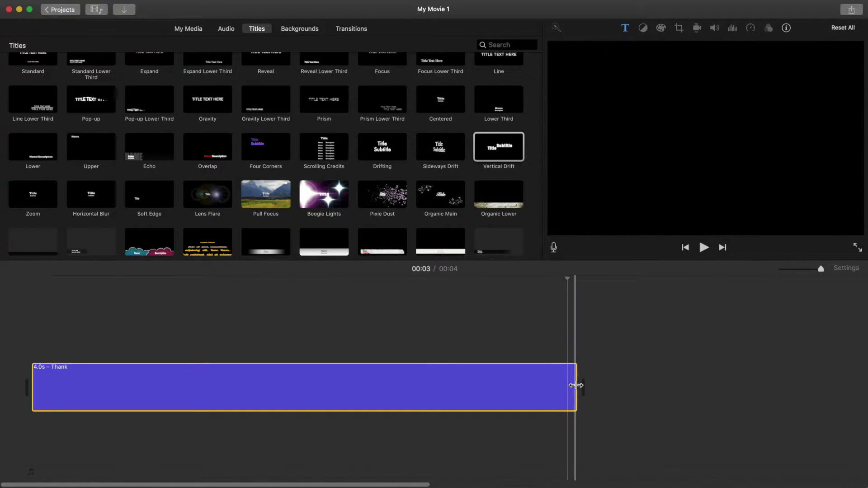
pyautogui.moveTo(575, 377); pyautogui.dragTo(295, 396)
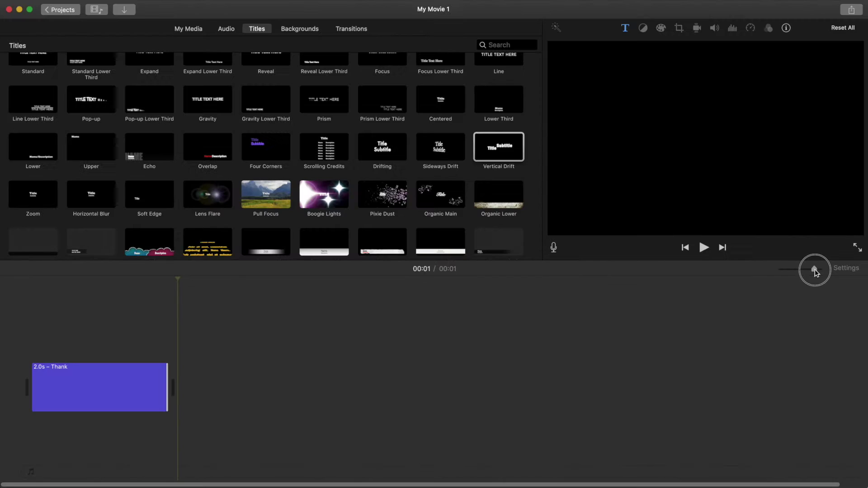
pyautogui.moveTo(814, 271)
pyautogui.mouseDown()
pyautogui.moveTo(821, 271)
pyautogui.moveTo(809, 271)
pyautogui.mouseUp()
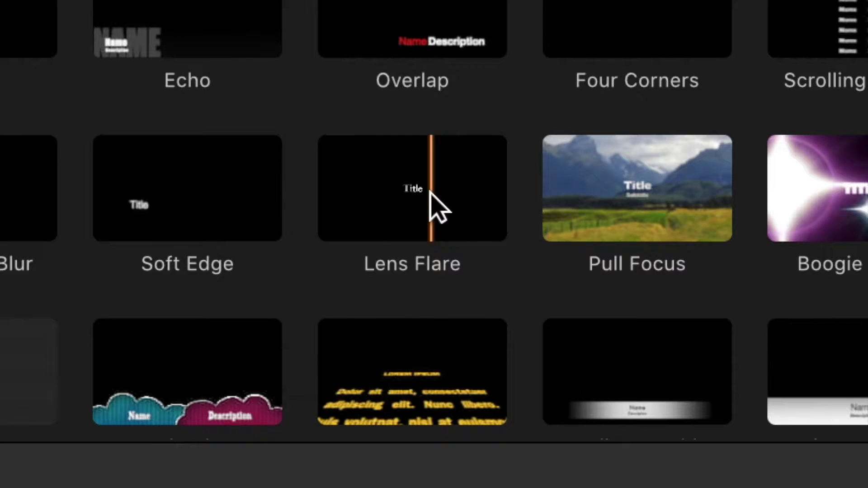
# Step: Place a Lens Flare title above the Thank clip's end, reading 'for watching!'
pyautogui.moveTo(213, 196); pyautogui.dragTo(62, 353)
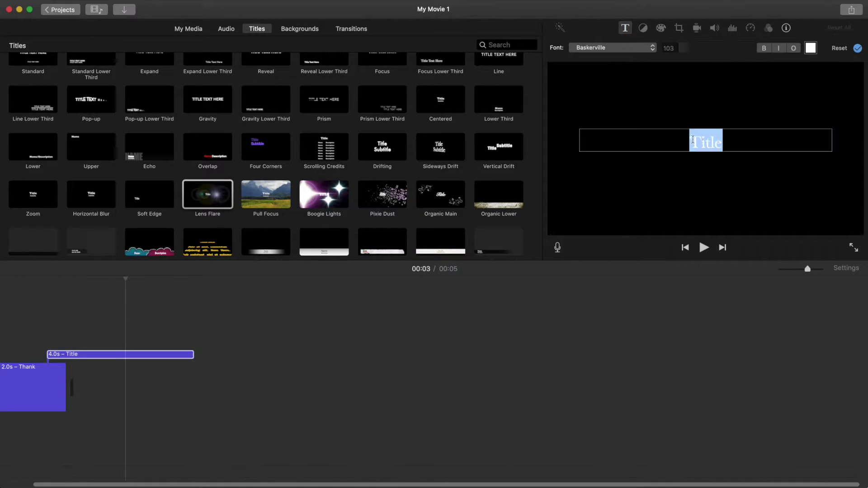
pyautogui.doubleClick(716, 142)
pyautogui.write('for ')
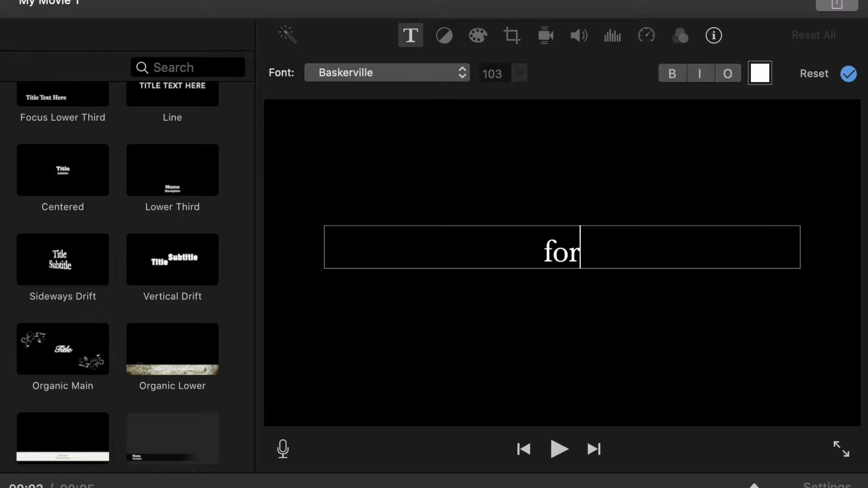
pyautogui.write('watching!')
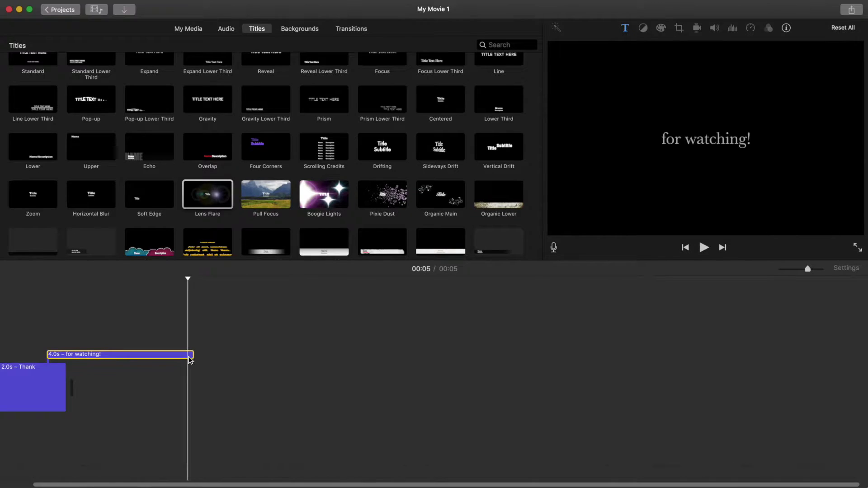
# Step: Trim the 'for watching!' title to about 1.5 seconds and play both titles together
pyautogui.click(193, 357)
pyautogui.moveTo(193, 357); pyautogui.dragTo(108, 357)
pyautogui.click(707, 249)
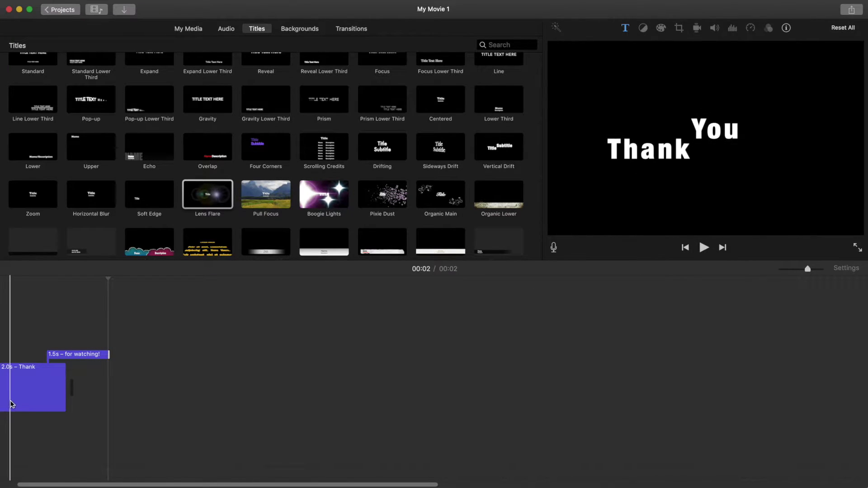
pyautogui.click(53, 406)
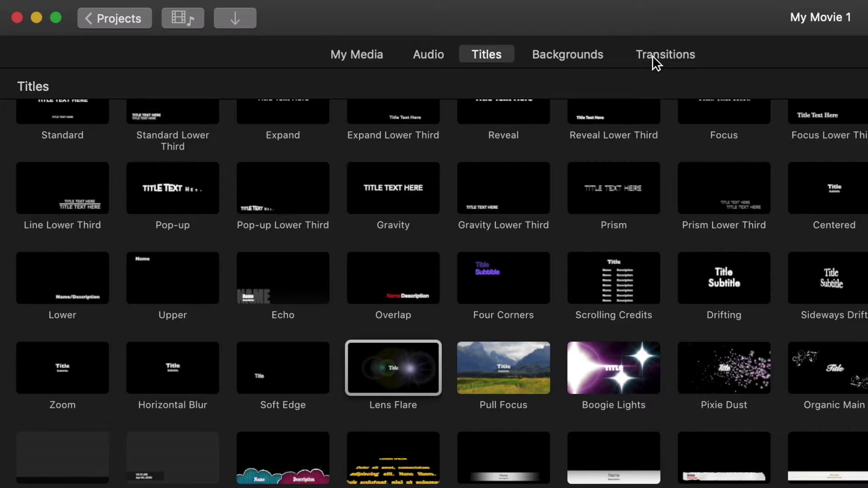
# Step: Drop the Fade to Black transition onto the Thank clip's end, then return to the title styles
pyautogui.click(652, 56)
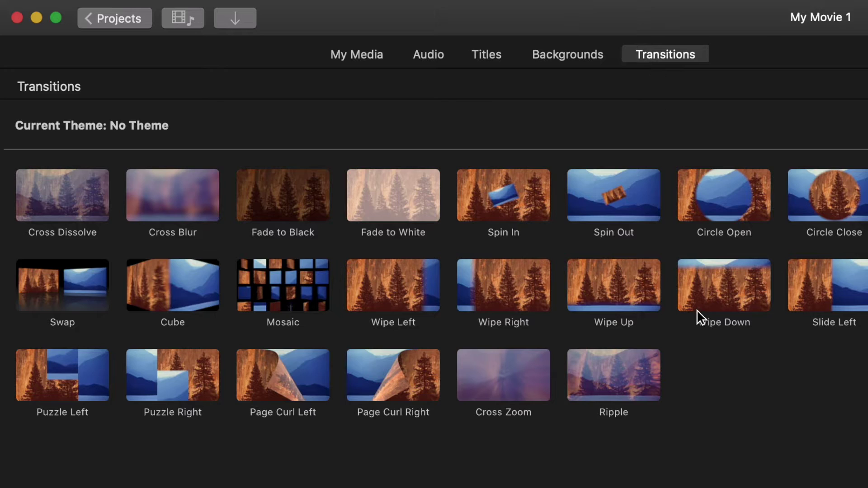
pyautogui.moveTo(294, 198); pyautogui.dragTo(134, 487)
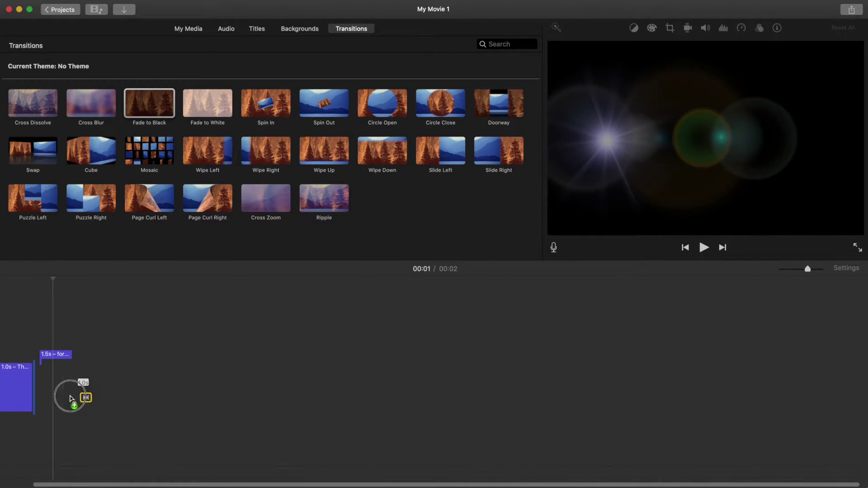
pyautogui.moveTo(70, 399); pyautogui.dragTo(70, 399)
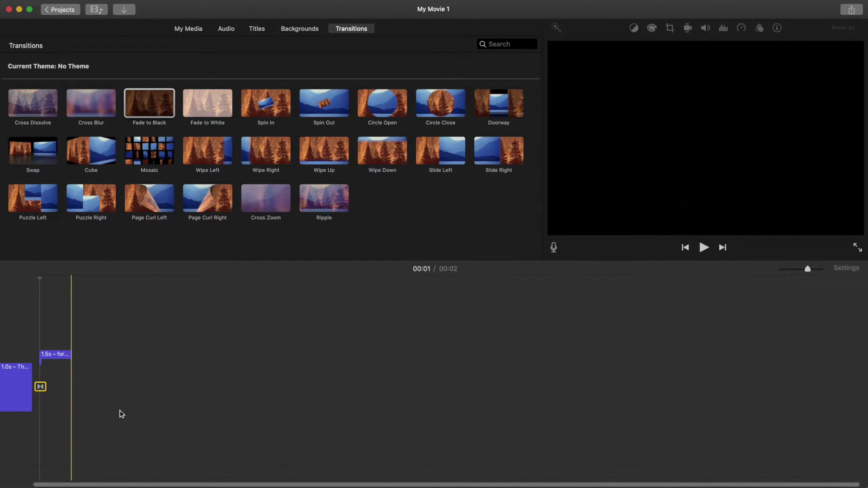
pyautogui.click(267, 29)
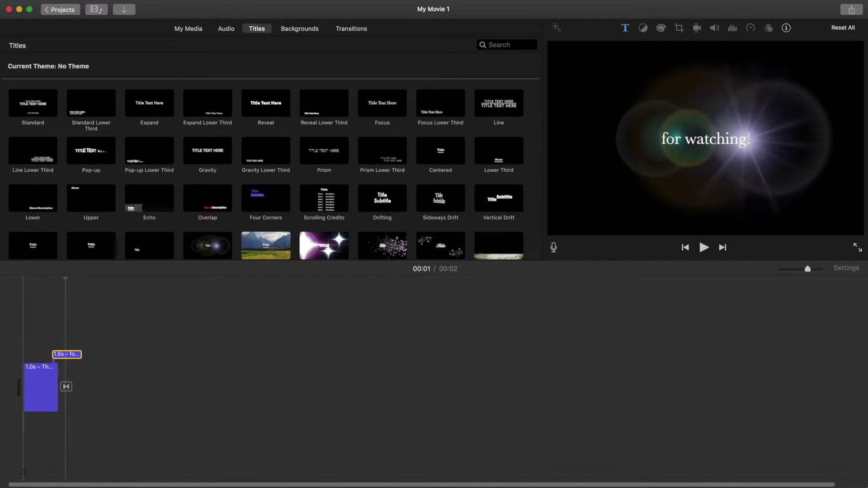
# Step: Add a Drifting title after the Thank clip with 'Please' as title and 'LIKE' as subtitle
pyautogui.scroll(-5, 295, 233)
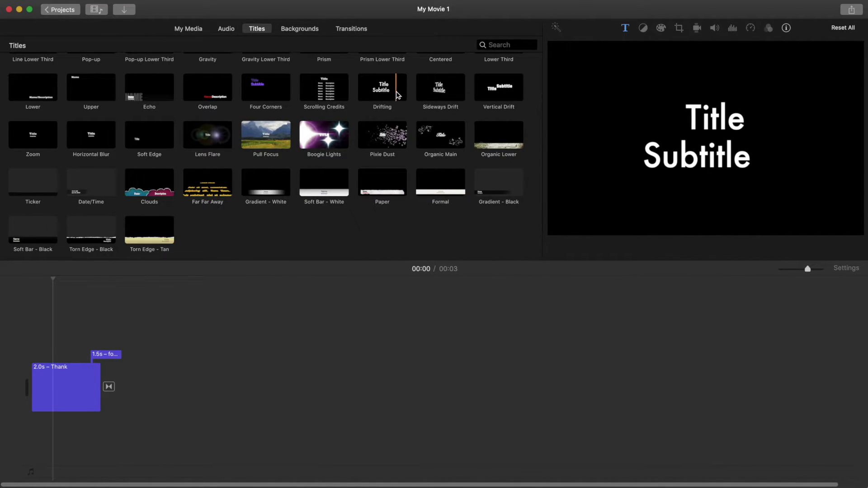
pyautogui.moveTo(397, 86); pyautogui.dragTo(129, 389)
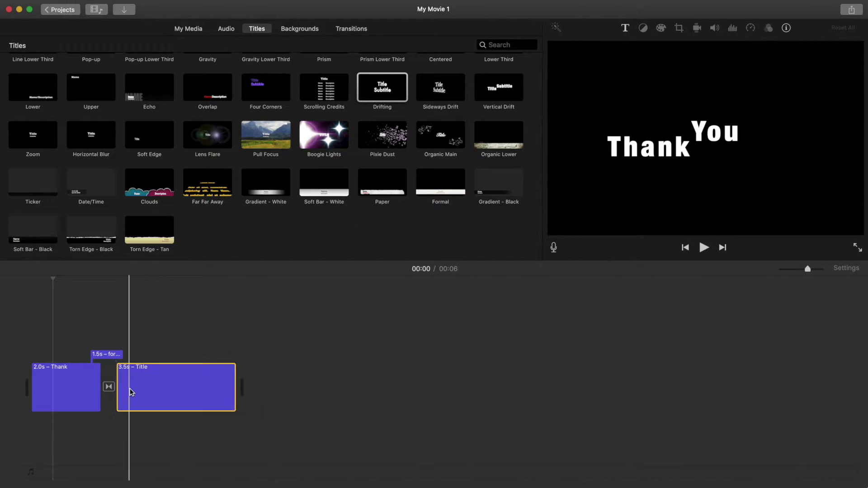
pyautogui.click(158, 400)
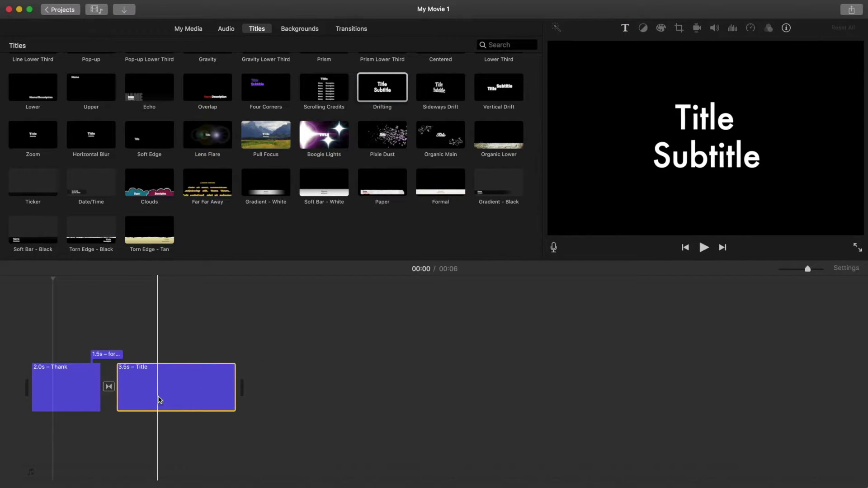
pyautogui.doubleClick(705, 115)
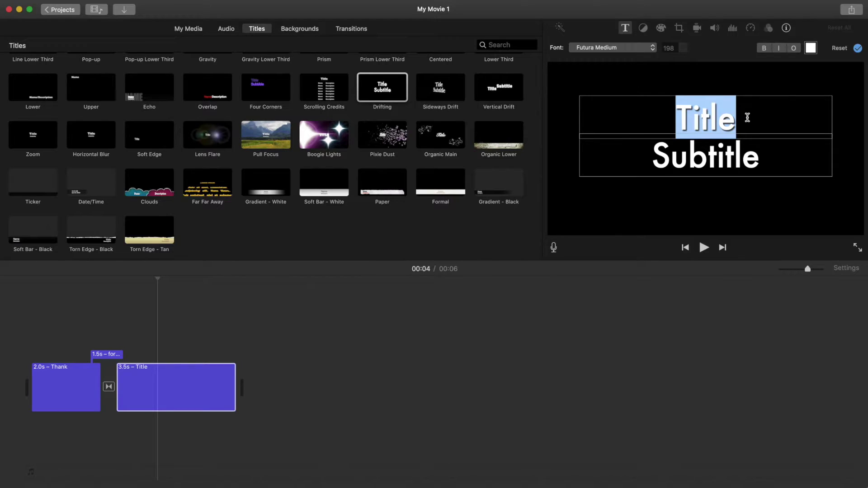
pyautogui.write('Please')
pyautogui.doubleClick(754, 162)
pyautogui.write('L')
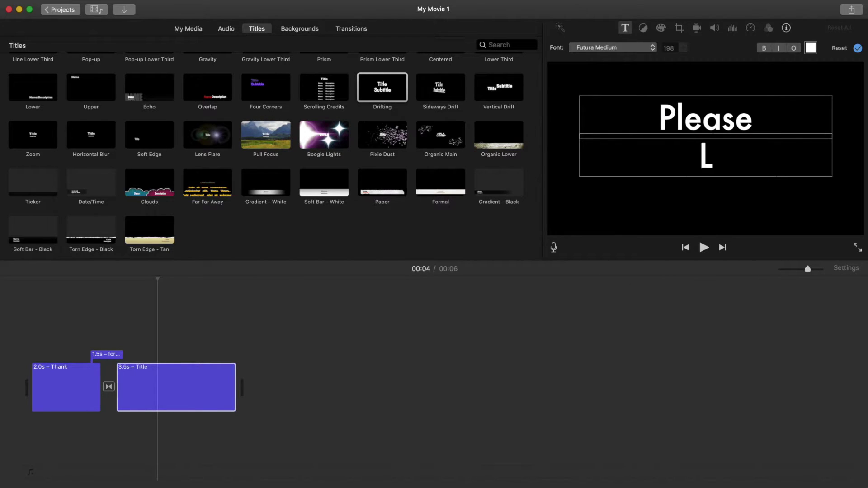
pyautogui.write('IKE')
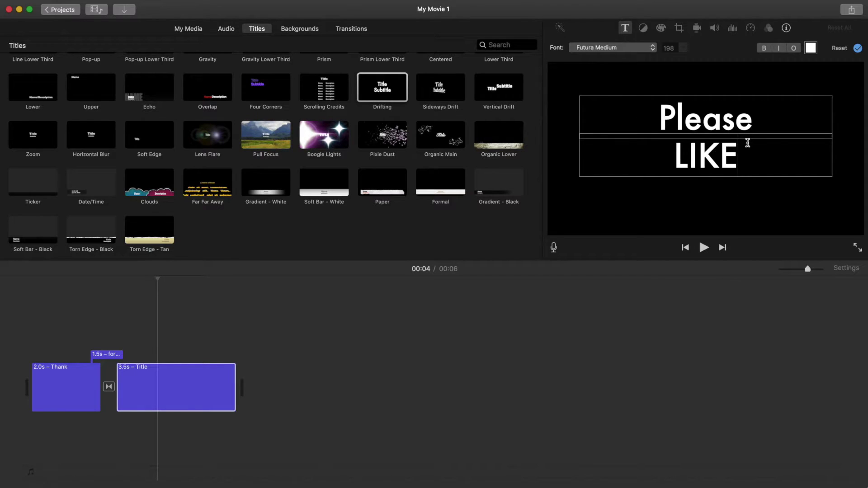
# Step: Give 'Please' a heavy condensed font, then play back the Please LIKE title
pyautogui.moveTo(755, 123); pyautogui.dragTo(659, 120)
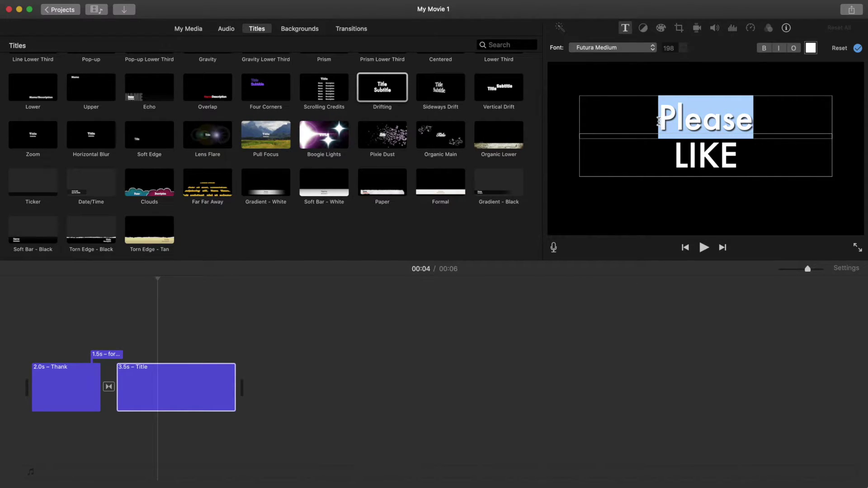
pyautogui.click(653, 49)
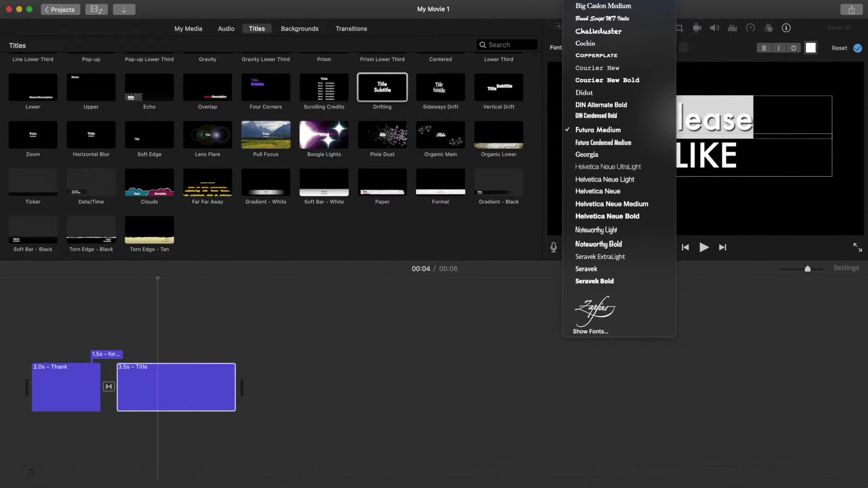
pyautogui.click(608, 216)
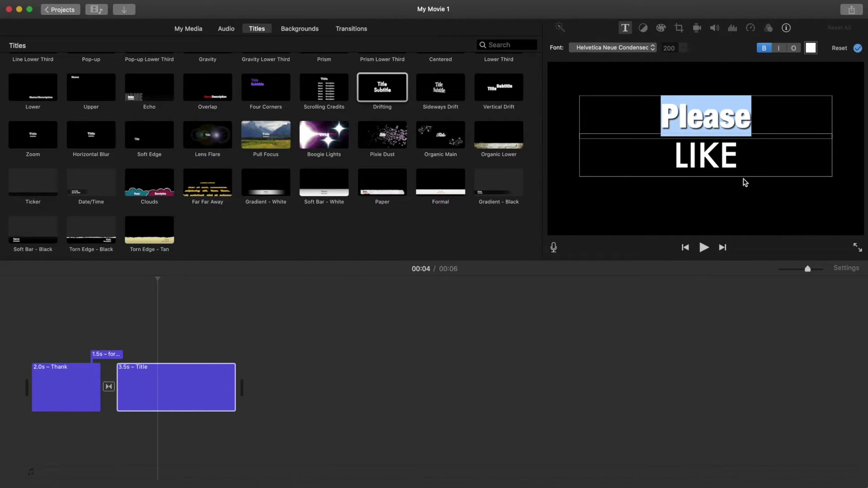
pyautogui.moveTo(739, 156); pyautogui.dragTo(658, 156)
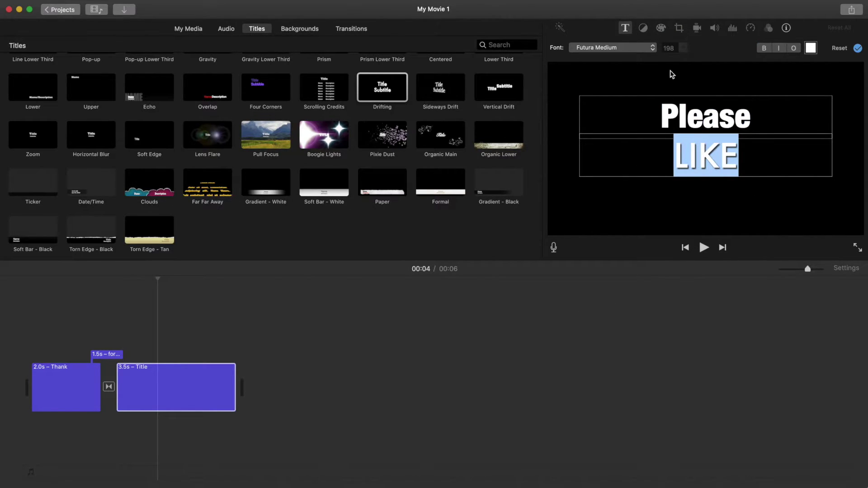
pyautogui.click(653, 48)
pyautogui.scroll(3, 620, 136)
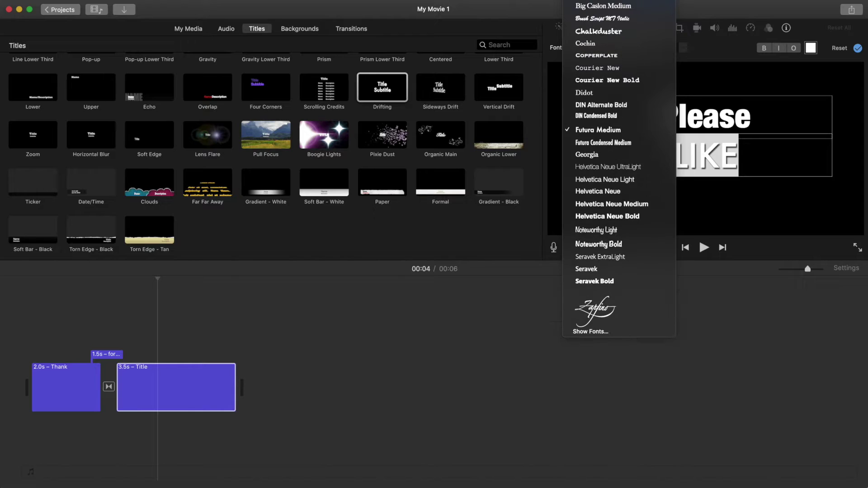
pyautogui.click(247, 343)
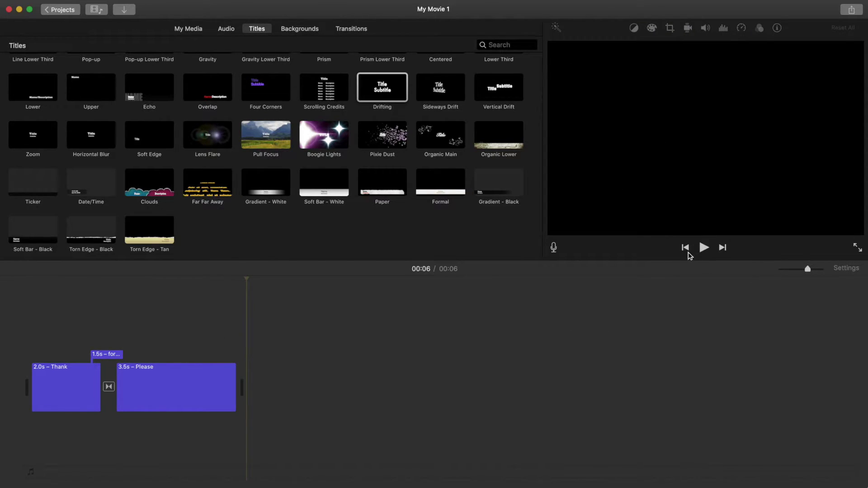
pyautogui.click(686, 248)
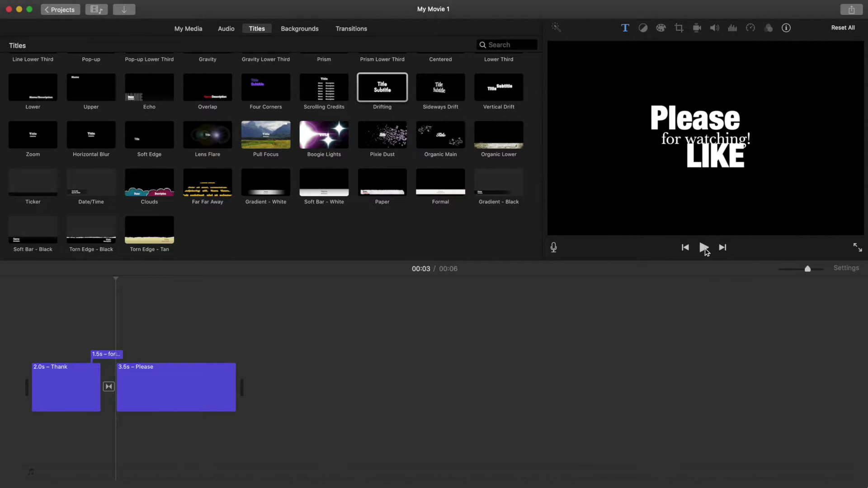
pyautogui.click(705, 248)
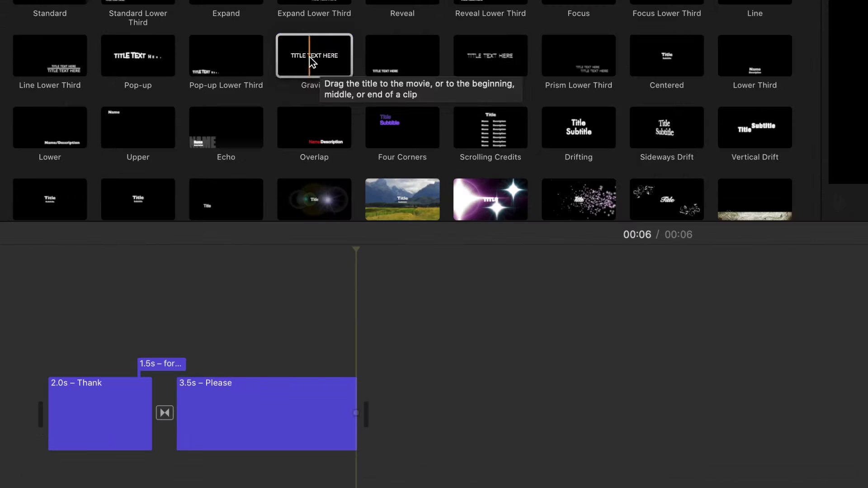
# Step: Add a Gravity title after Please reading 'SUBSCRIBE' in Helvetica Neue Condensed Black, then play it
pyautogui.moveTo(312, 61); pyautogui.dragTo(413, 409)
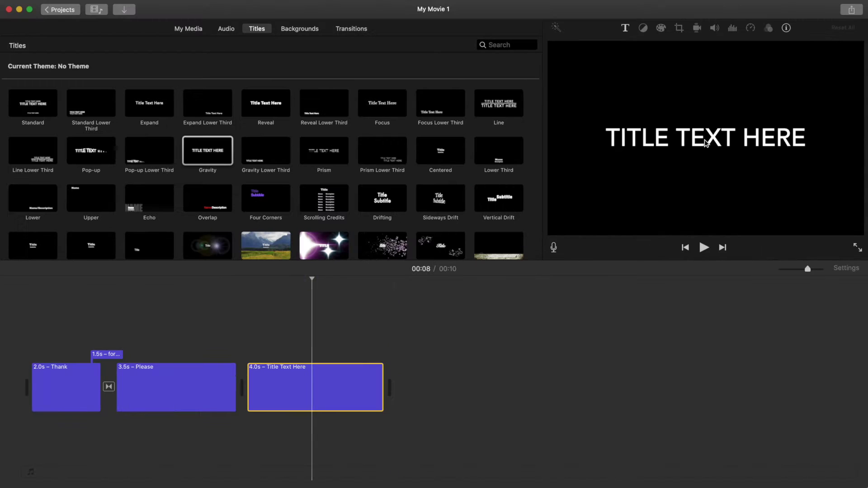
pyautogui.doubleClick(706, 143)
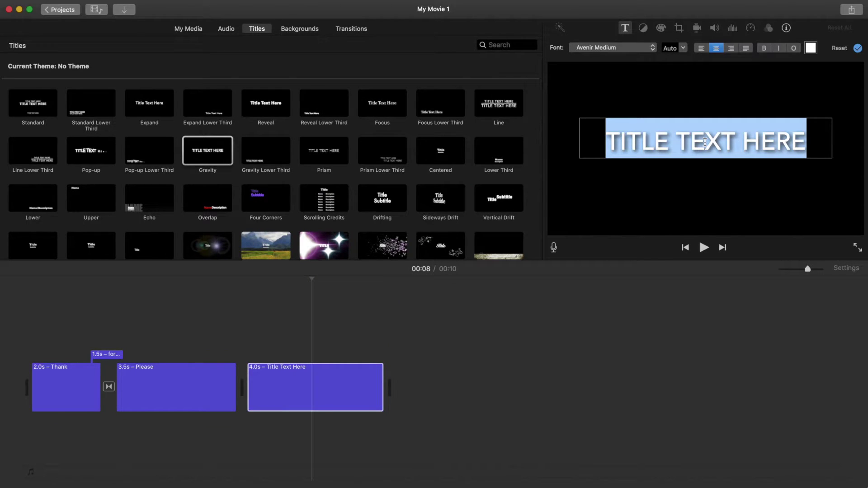
pyautogui.click(646, 51)
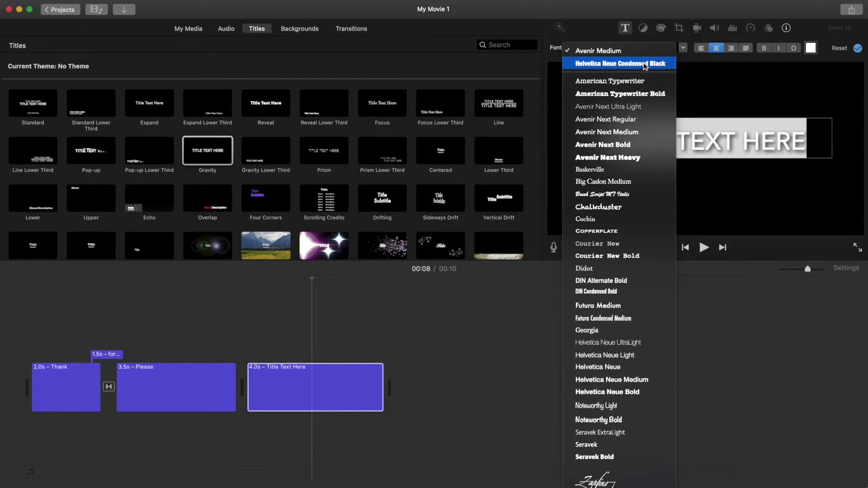
pyautogui.click(646, 63)
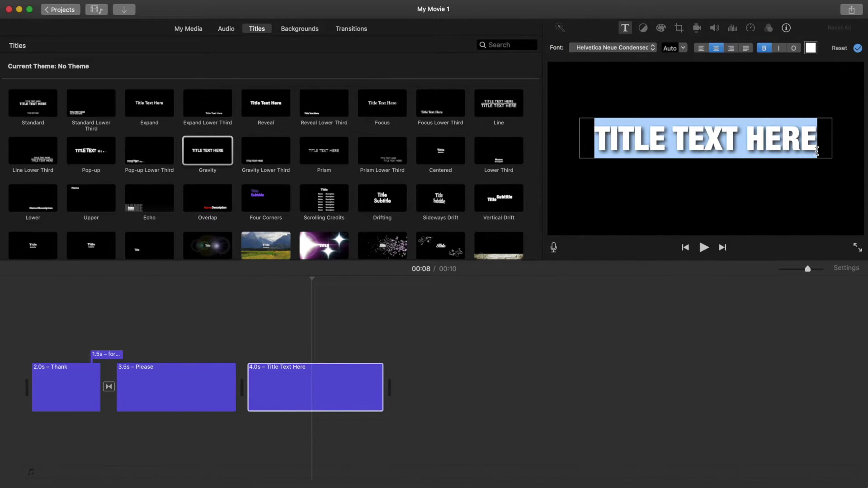
pyautogui.write('SUBSCR')
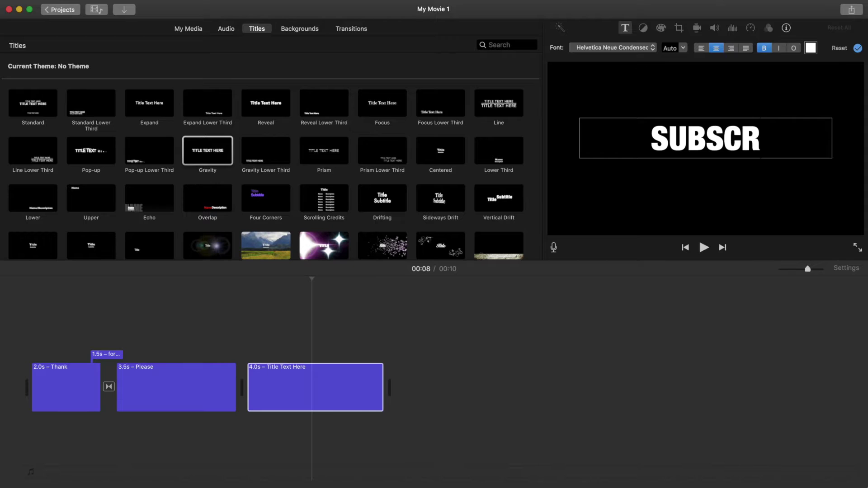
pyautogui.write('IBE')
pyautogui.click(267, 343)
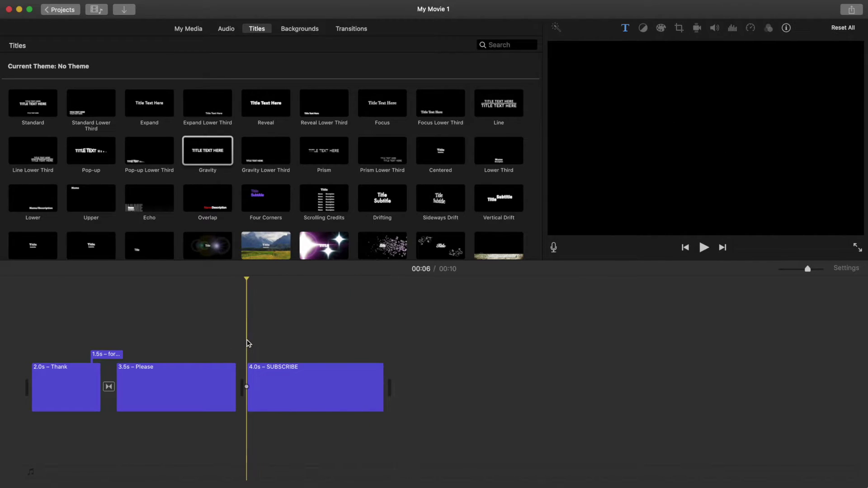
pyautogui.click(704, 247)
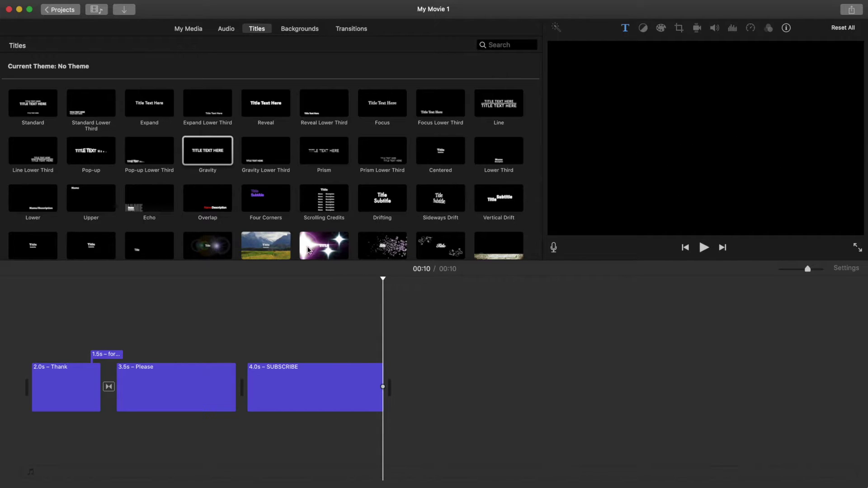
# Step: Add an Overlap title after SUBSCRIBE and make its Name text white
pyautogui.moveTo(206, 210); pyautogui.dragTo(412, 388)
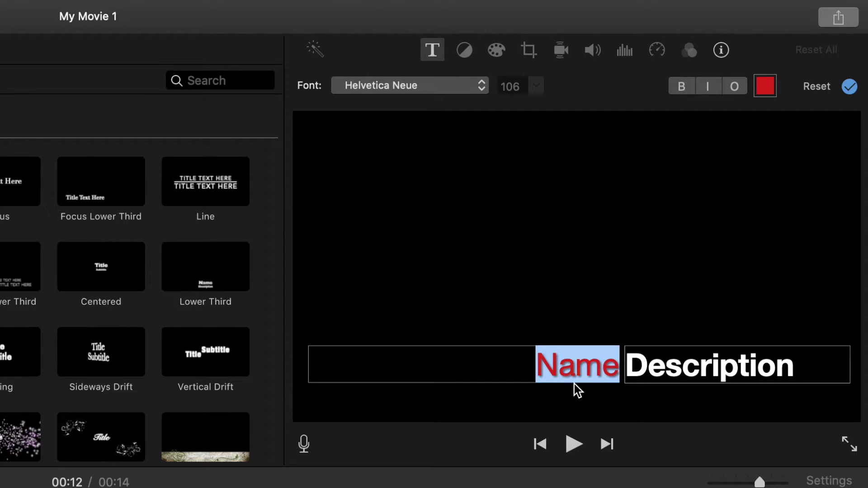
pyautogui.click(767, 84)
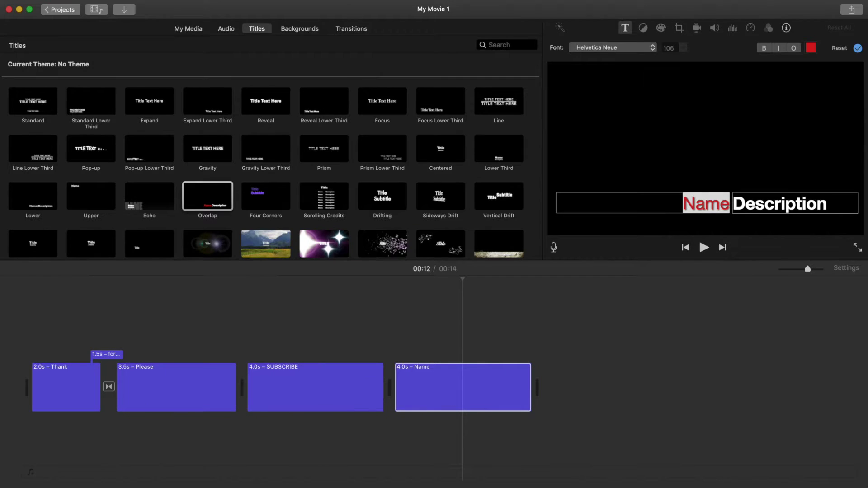
pyautogui.moveTo(17, 364); pyautogui.dragTo(668, 287)
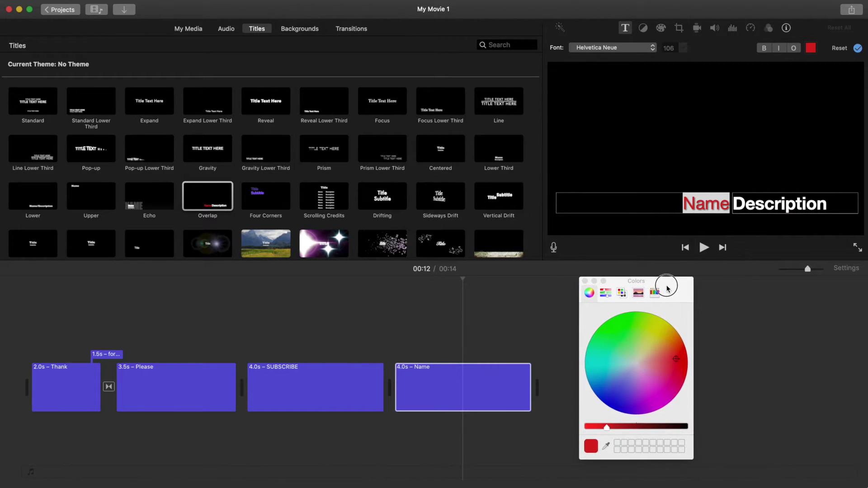
pyautogui.click(636, 363)
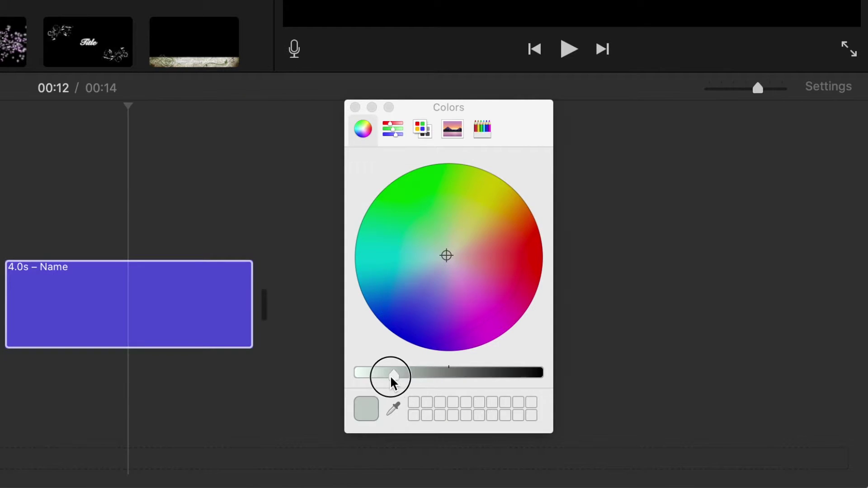
pyautogui.moveTo(391, 377); pyautogui.dragTo(355, 382)
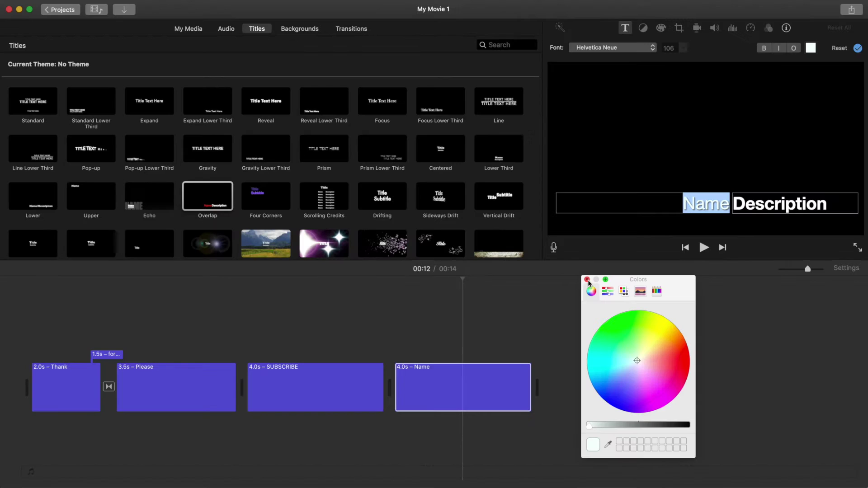
pyautogui.click(588, 280)
# Step: Replace 'Name' with 'and' set in Helvetica Neue Bold
pyautogui.press('BackSpace')
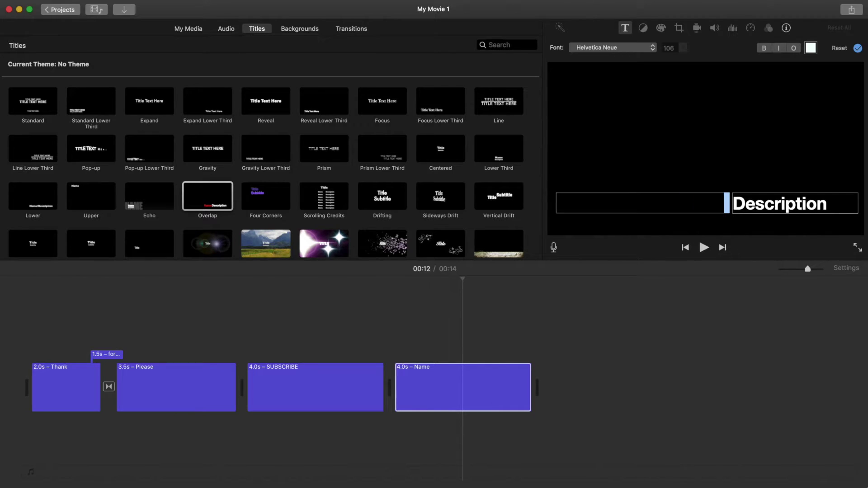
pyautogui.write('and')
pyautogui.doubleClick(715, 203)
pyautogui.click(612, 47)
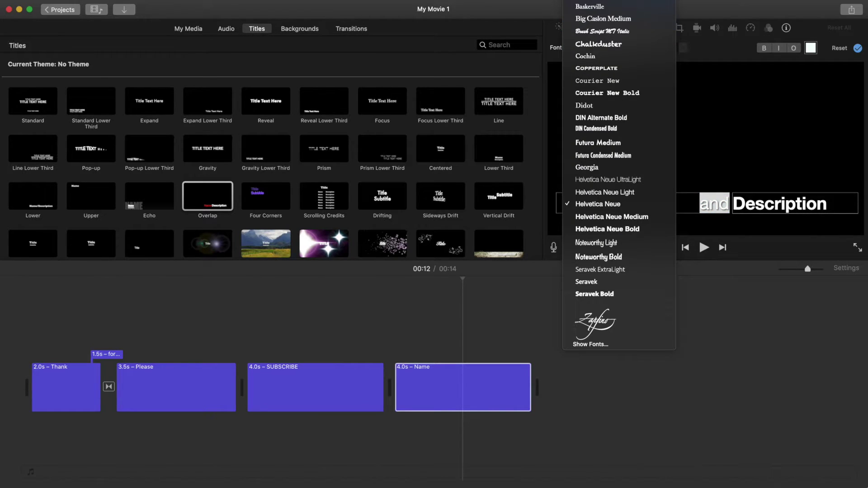
pyautogui.click(607, 229)
# Step: Replace 'Description' with 'SHARE' in Helvetica Neue Condensed and preview the outro
pyautogui.doubleClick(751, 204)
pyautogui.click(652, 50)
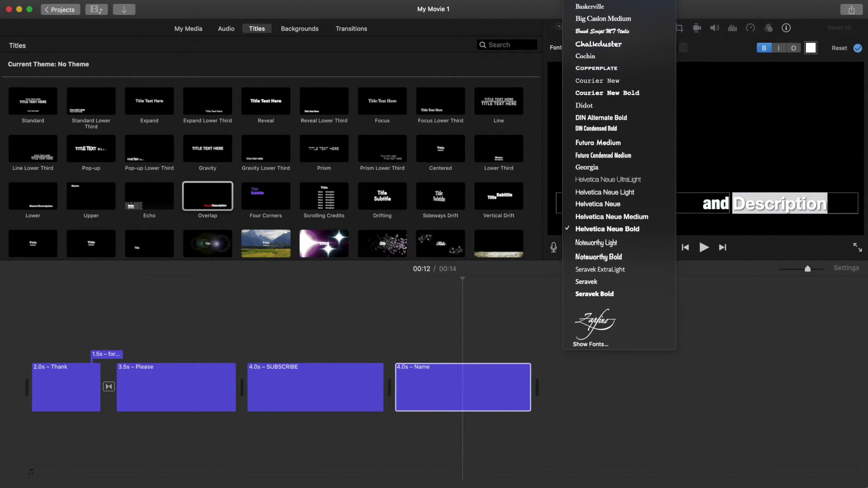
pyautogui.press('Escape')
pyautogui.write('SHRAE')
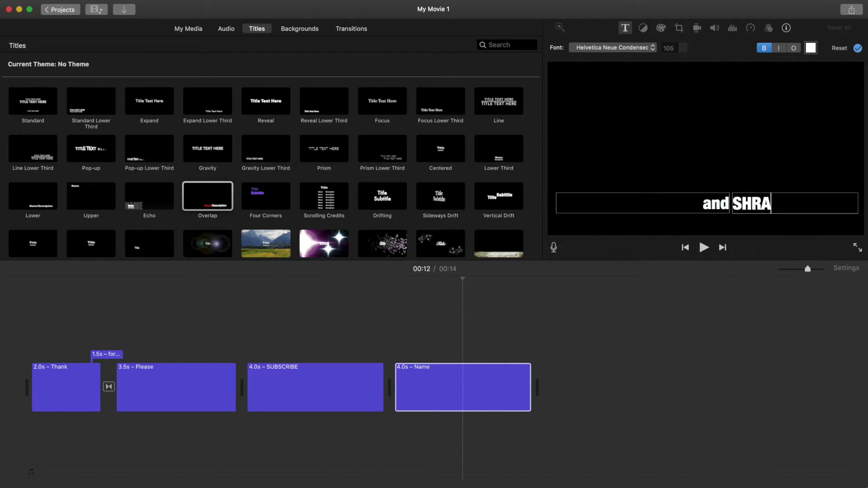
pyautogui.press('BackSpace')
pyautogui.press('BackSpace')
pyautogui.write('ARE')
pyautogui.click(706, 248)
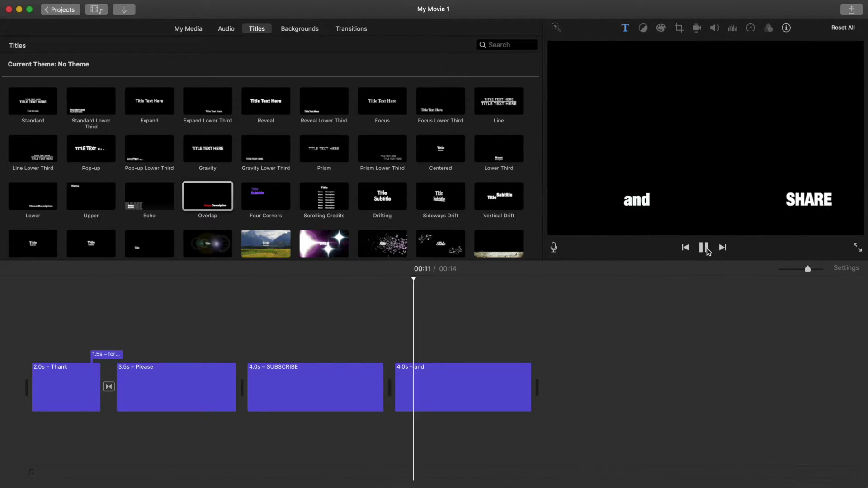
pyautogui.click(737, 363)
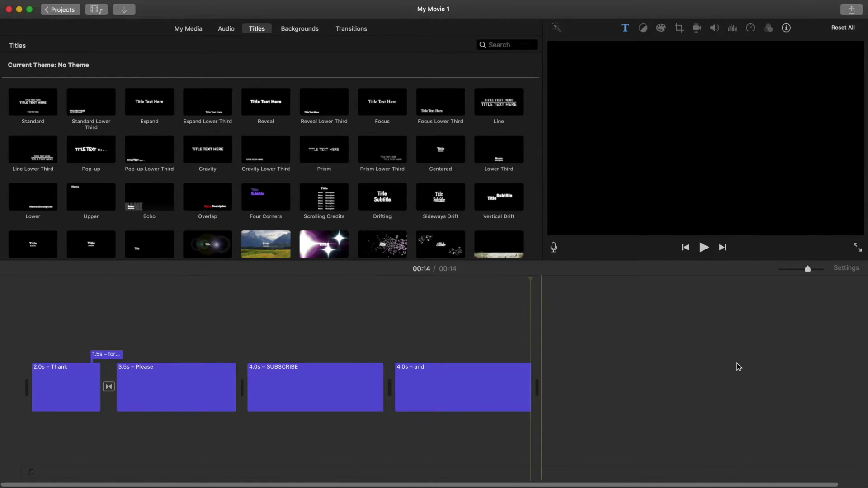
# Step: Add Fade to Black at the end of the 'and SHARE' clip and play the outro from the start
pyautogui.click(367, 32)
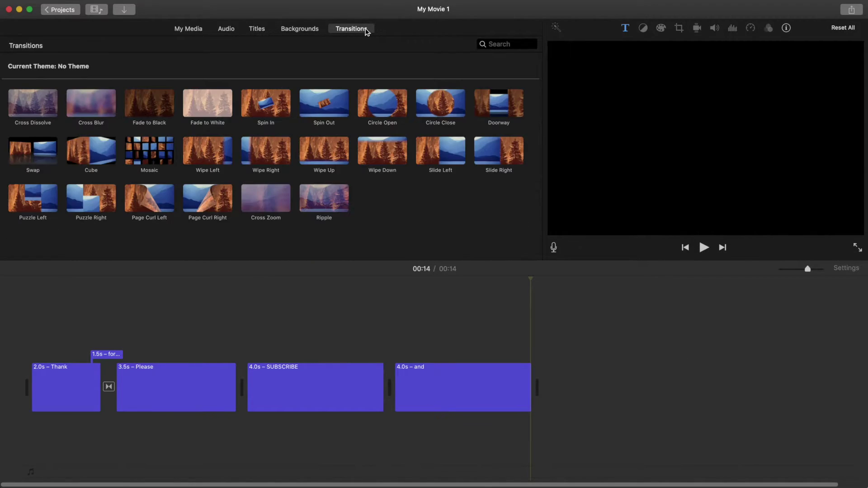
pyautogui.moveTo(161, 99); pyautogui.dragTo(520, 390)
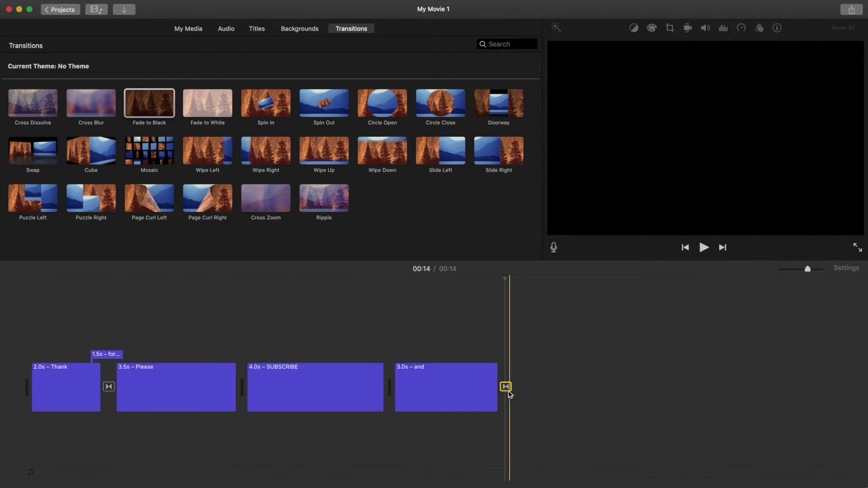
pyautogui.click(574, 461)
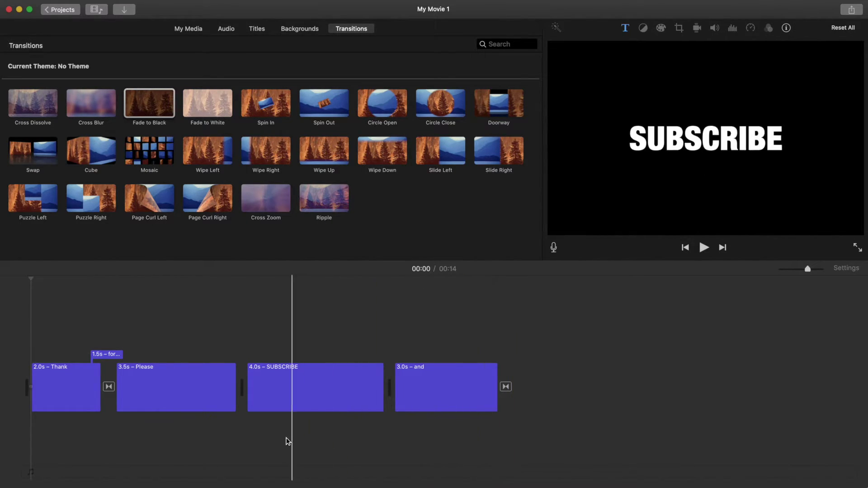
pyautogui.click(32, 435)
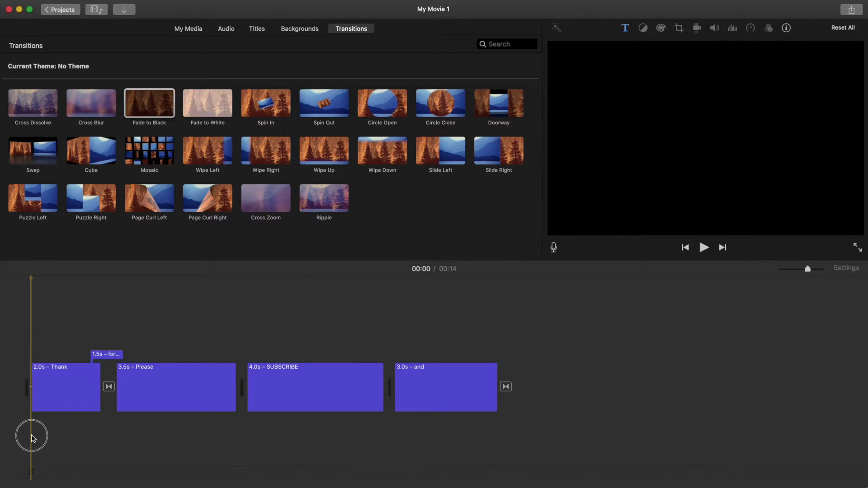
pyautogui.click(23, 345)
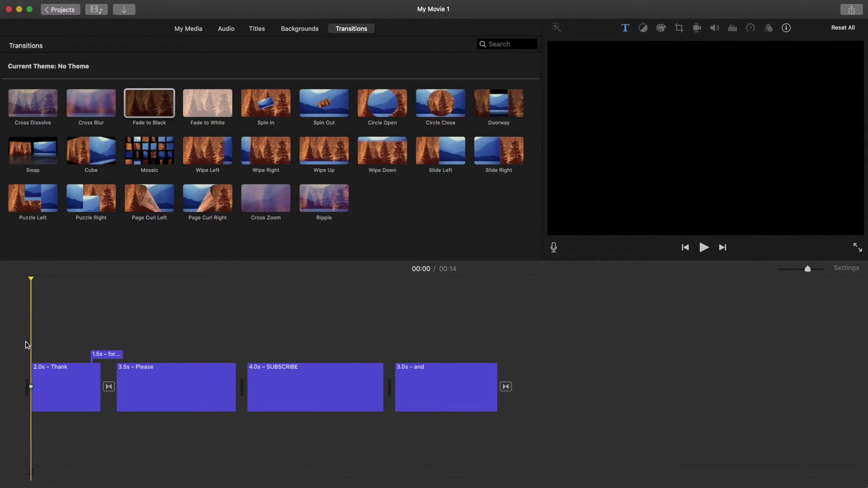
pyautogui.click(704, 248)
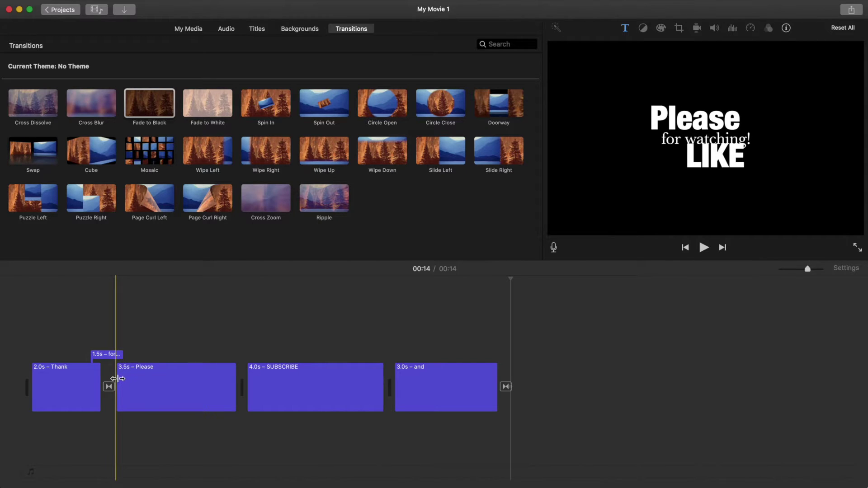
# Step: Extend the Thank clip to 2.2s, shift 'for watching!' slightly earlier, and play the opening titles
pyautogui.click(89, 380)
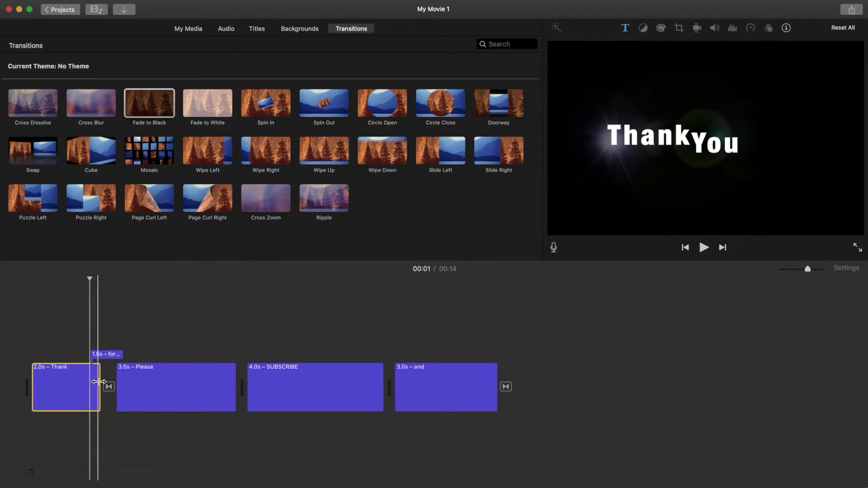
pyautogui.click(100, 382)
pyautogui.moveTo(100, 382); pyautogui.dragTo(104, 384)
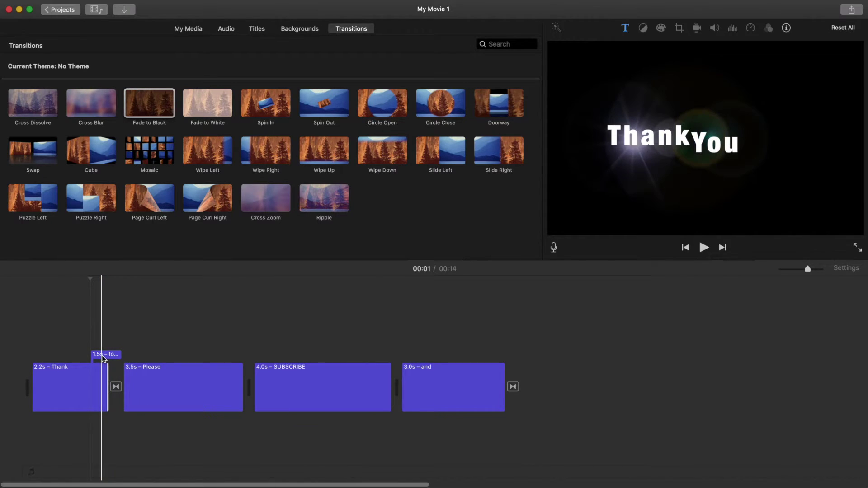
pyautogui.click(102, 355)
pyautogui.moveTo(103, 356); pyautogui.dragTo(93, 358)
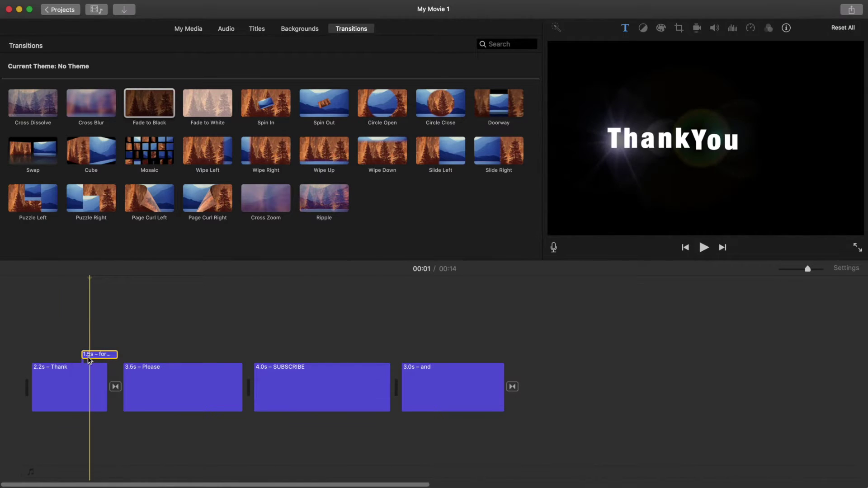
pyautogui.click(41, 382)
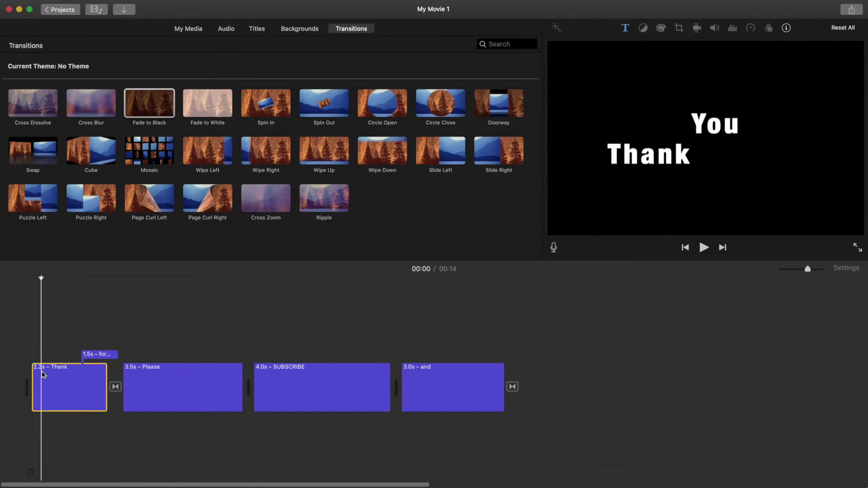
pyautogui.click(704, 251)
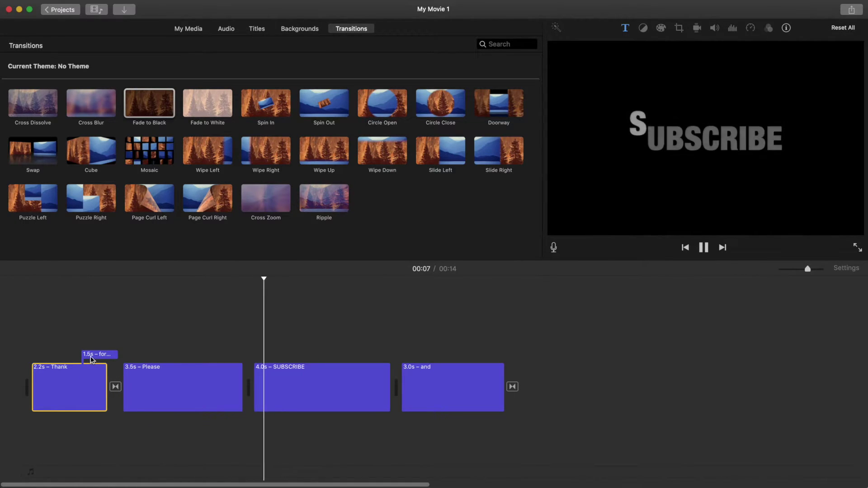
# Step: Shift the 'for watching' title slightly later and preview the outro titles
pyautogui.moveTo(92, 357); pyautogui.dragTo(102, 355)
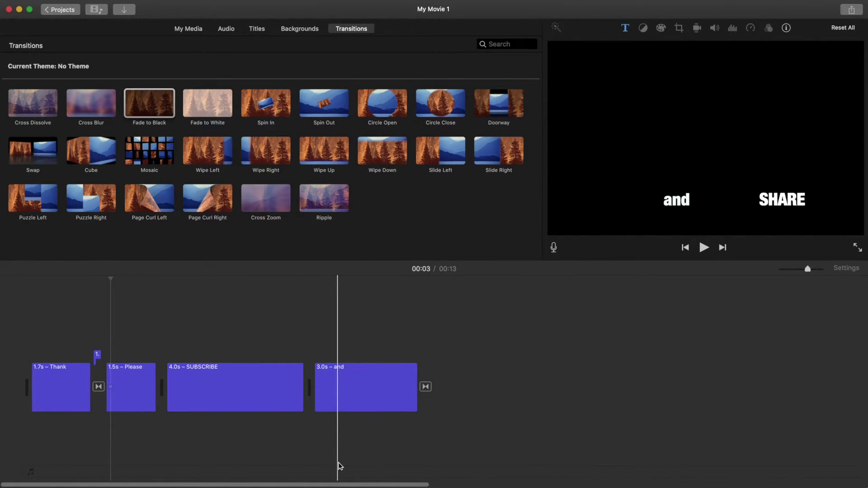
pyautogui.click(99, 388)
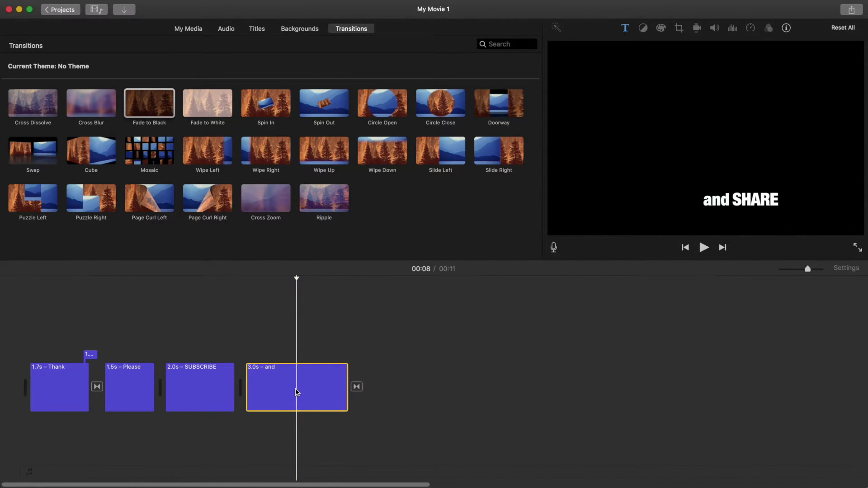
pyautogui.click(278, 389)
pyautogui.press('space')
pyautogui.click(364, 386)
# Step: Shorten the SUBSCRIBE and 'and' title clips to 2.0 seconds each
pyautogui.click(286, 388)
pyautogui.moveTo(300, 388); pyautogui.dragTo(232, 388)
pyautogui.click(297, 395)
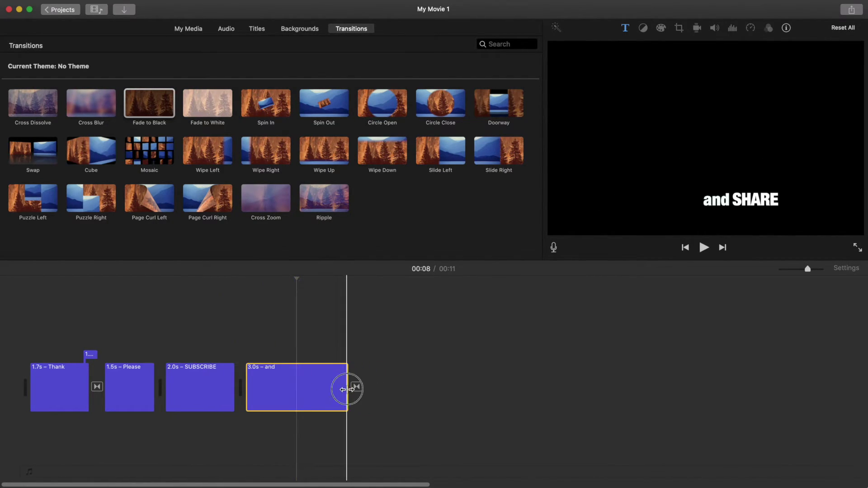
pyautogui.moveTo(348, 389); pyautogui.dragTo(316, 391)
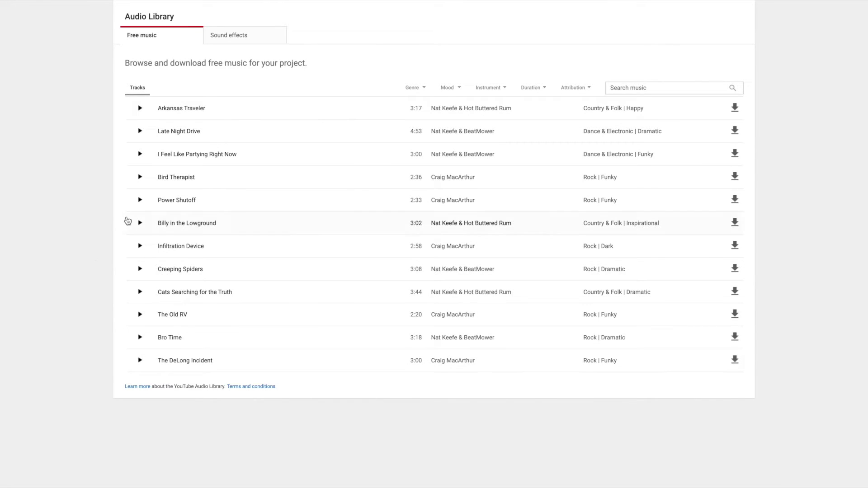
# Step: Play a preview of the Power Shutoff track in the Free music list
pyautogui.click(140, 201)
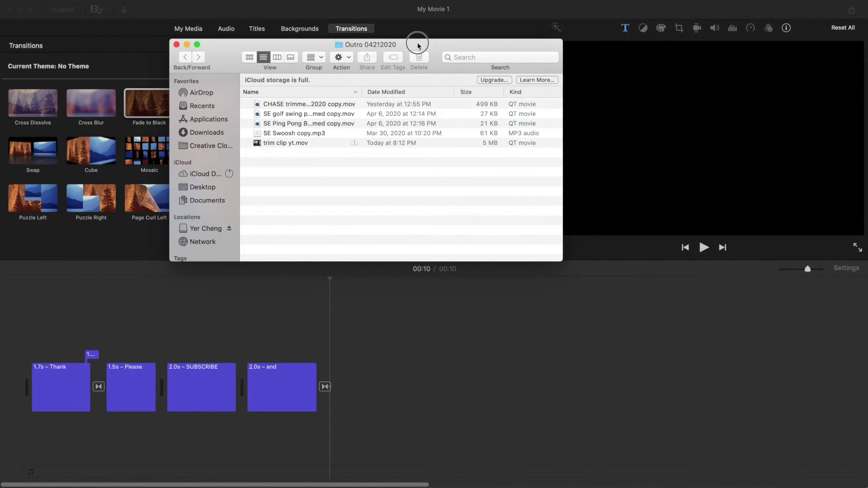
# Step: Drop the SE golf swing practice edit .mov from Finder onto the timeline beneath the Please title
pyautogui.moveTo(417, 45); pyautogui.dragTo(665, 277)
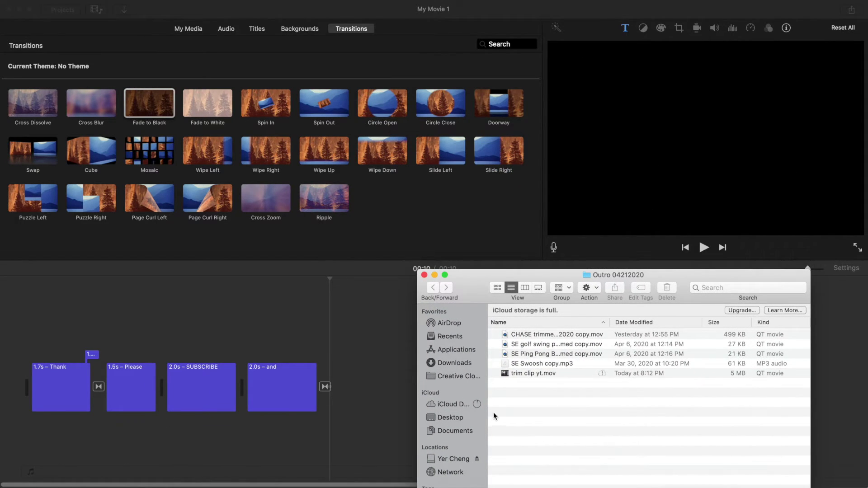
pyautogui.moveTo(538, 345); pyautogui.dragTo(113, 422)
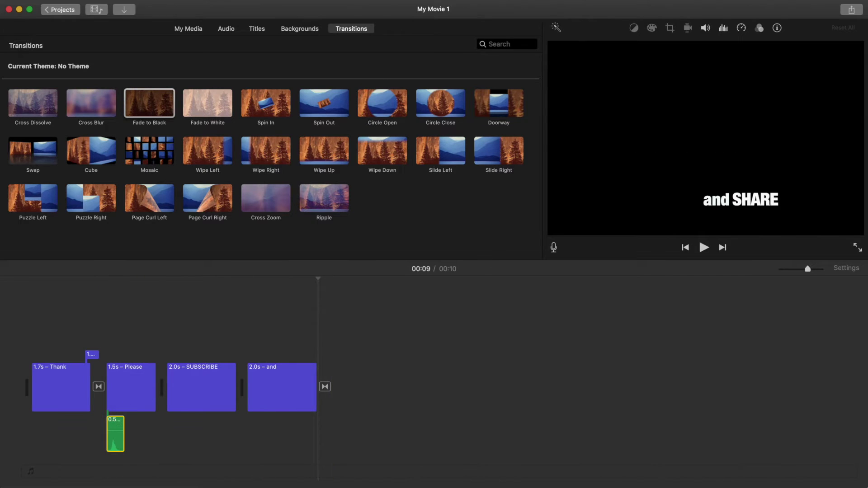
pyautogui.click(684, 248)
# Step: Preview the Please title with its golf swing sound and nudge the sound slightly later
pyautogui.click(685, 249)
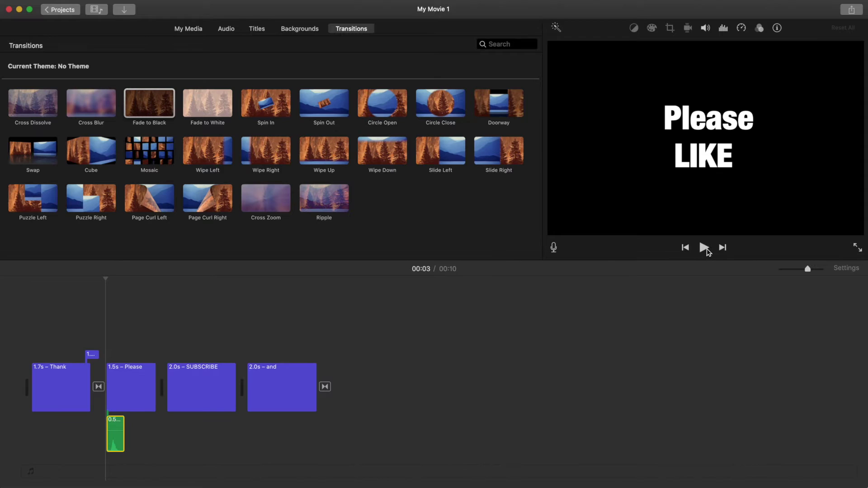
pyautogui.click(705, 248)
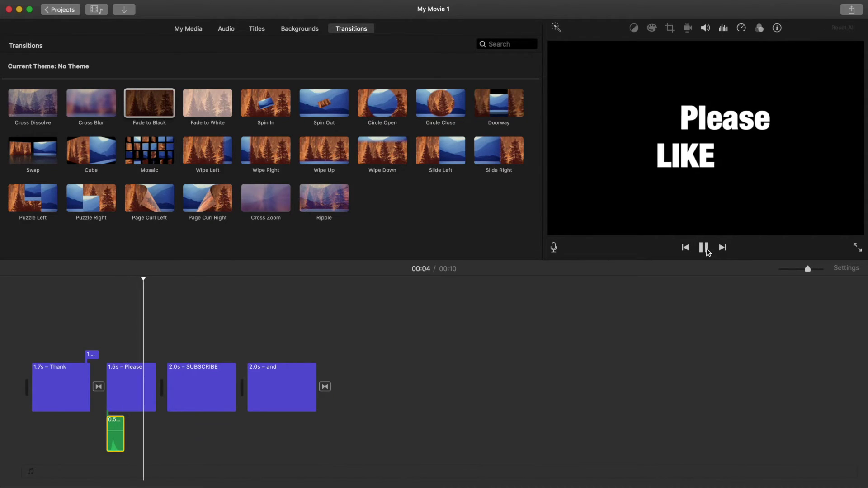
pyautogui.click(498, 317)
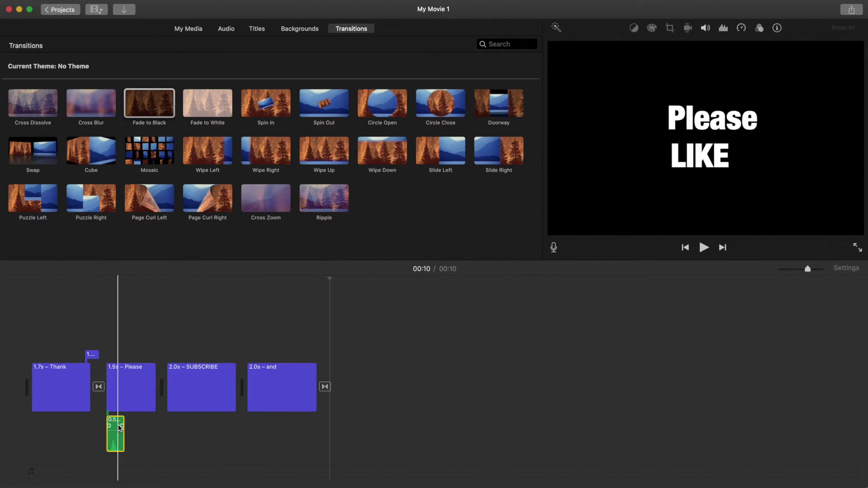
pyautogui.moveTo(117, 426); pyautogui.dragTo(138, 423)
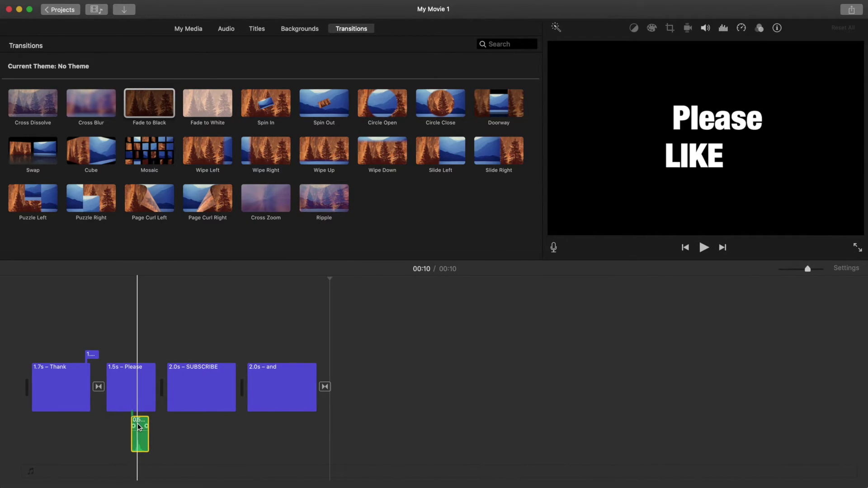
pyautogui.click(704, 248)
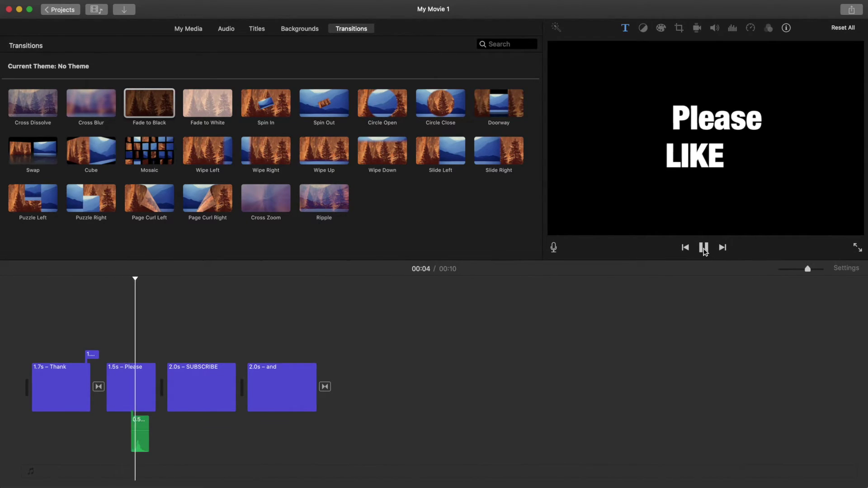
pyautogui.click(148, 410)
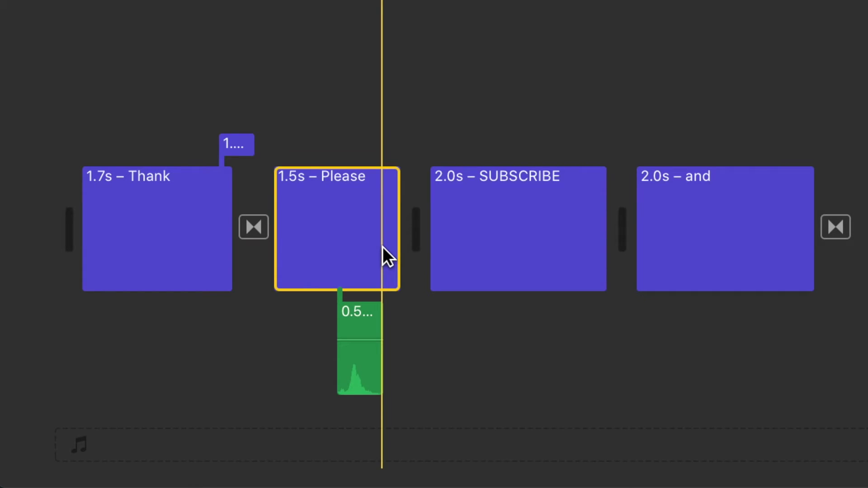
# Step: Mark the Please title, then move the sound effect to its end and trim it short
pyautogui.press('m')
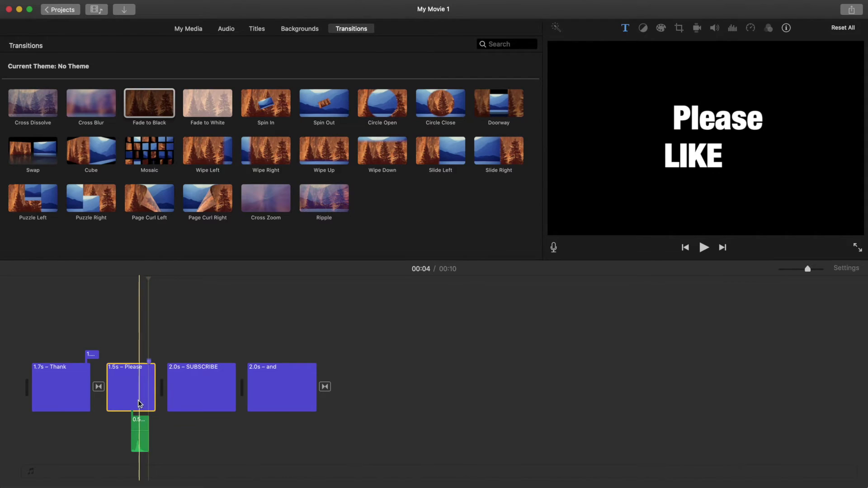
pyautogui.click(139, 440)
pyautogui.moveTo(139, 441); pyautogui.dragTo(155, 440)
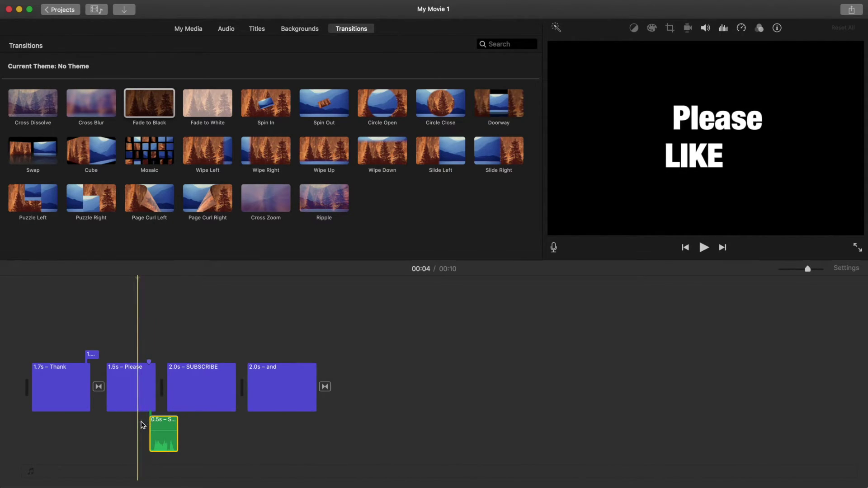
pyautogui.moveTo(176, 433); pyautogui.dragTo(153, 433)
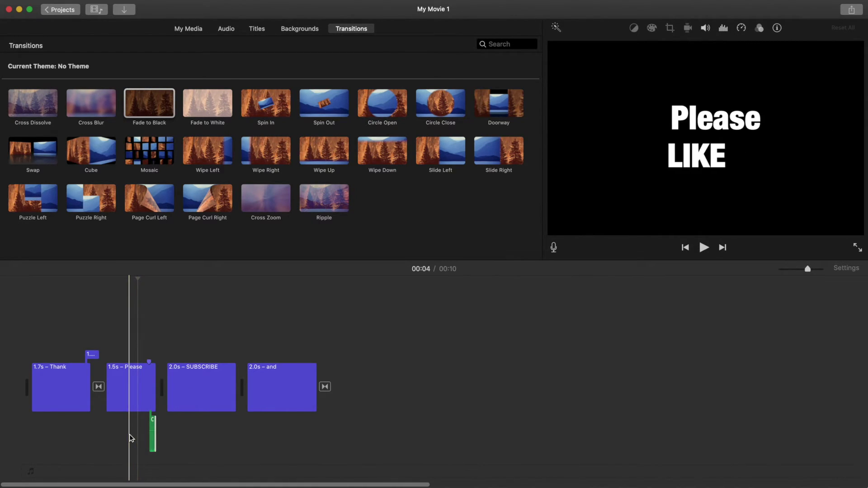
pyautogui.click(704, 247)
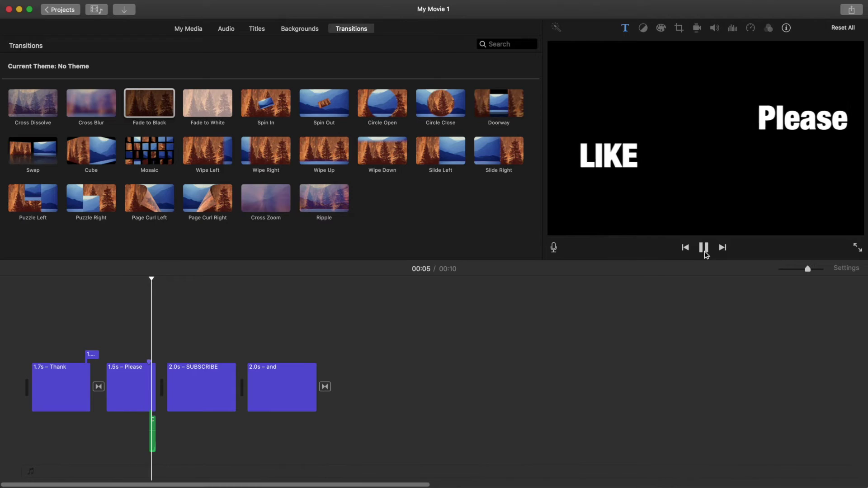
pyautogui.click(704, 247)
pyautogui.click(106, 456)
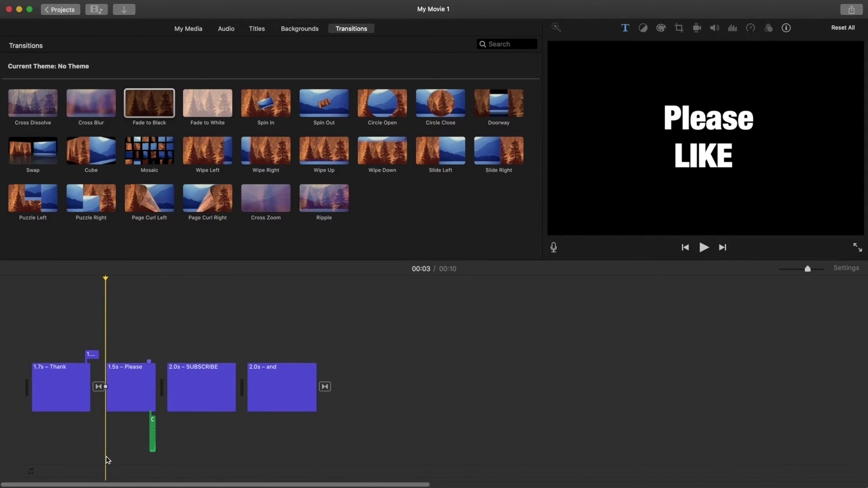
# Step: Place the SE Ping Pong sound effect from Finder beneath the SUBSCRIBE title
pyautogui.press('super+Tab')
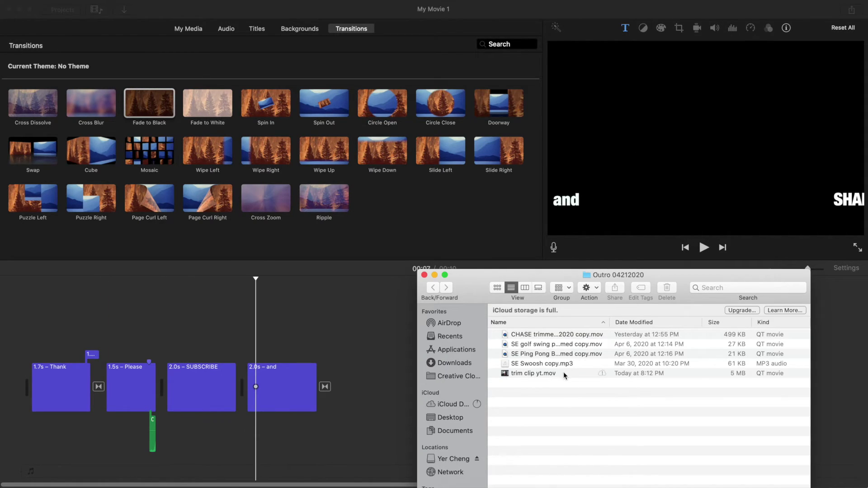
pyautogui.moveTo(552, 357); pyautogui.dragTo(192, 434)
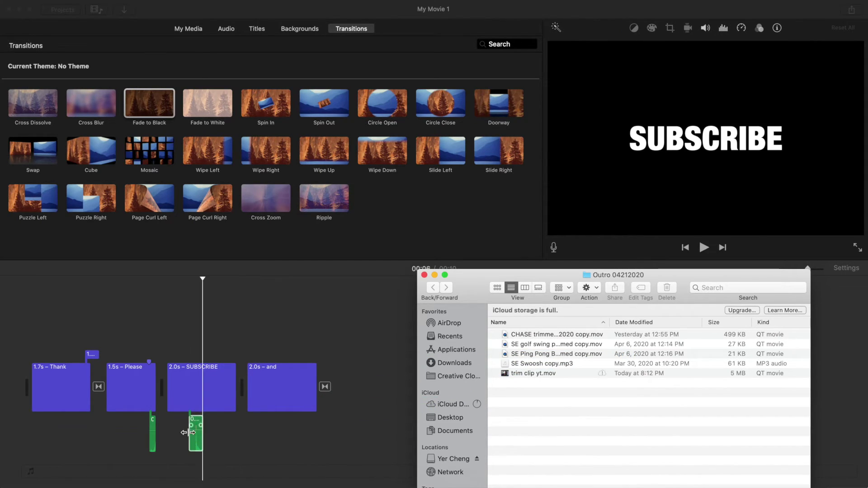
pyautogui.click(224, 392)
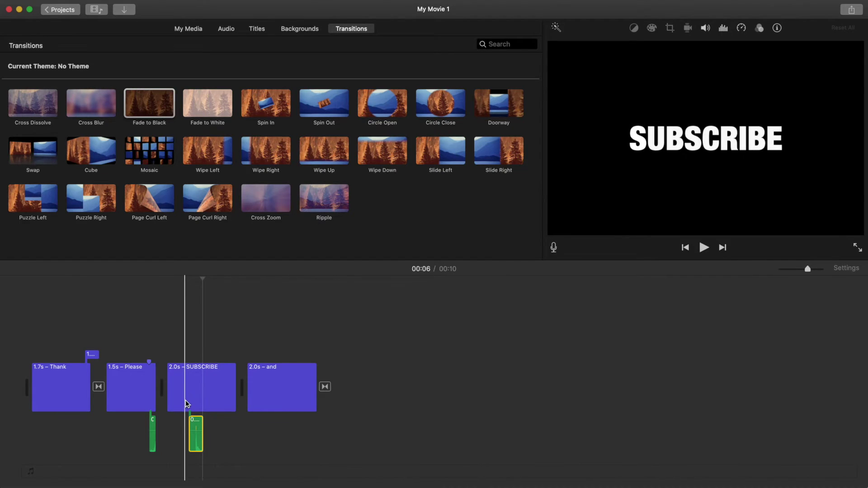
pyautogui.click(186, 400)
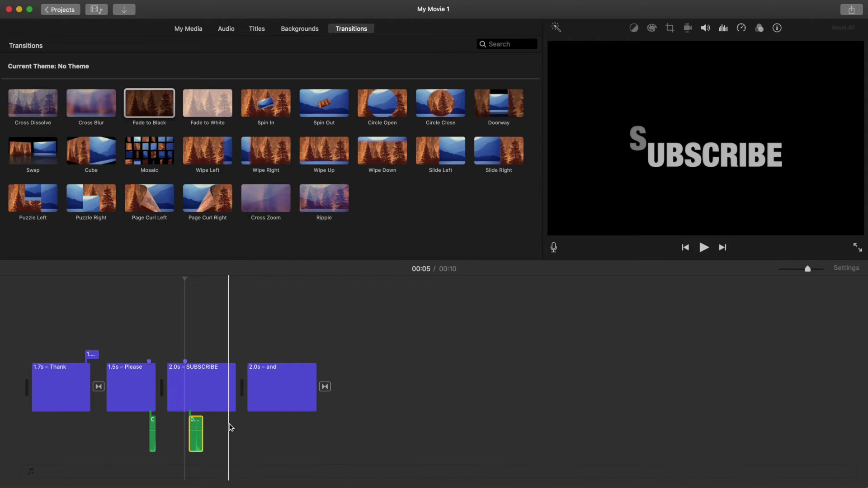
pyautogui.click(223, 426)
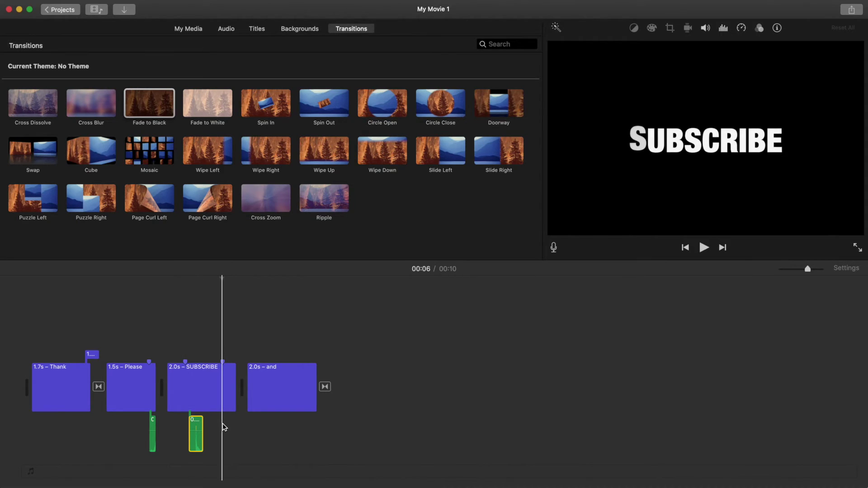
pyautogui.moveTo(196, 420); pyautogui.dragTo(196, 420)
pyautogui.click(196, 420)
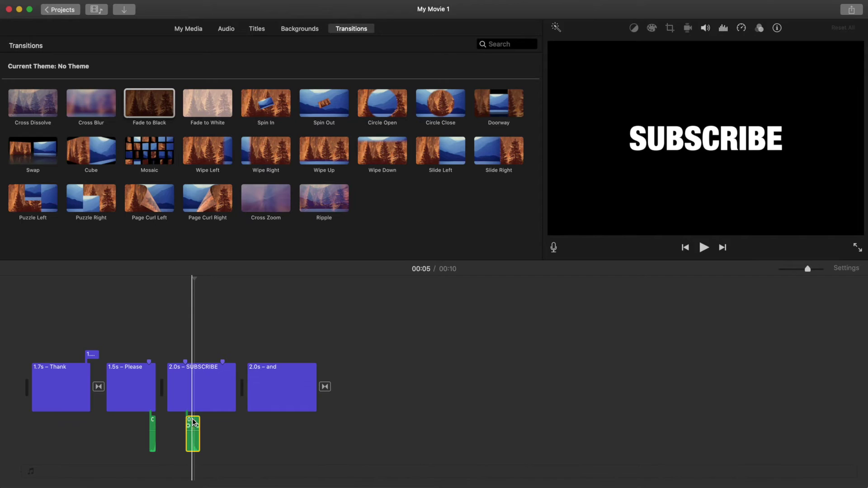
# Step: Paste a second Ping Pong copy later under SUBSCRIBE and play that part back
pyautogui.press('super+c')
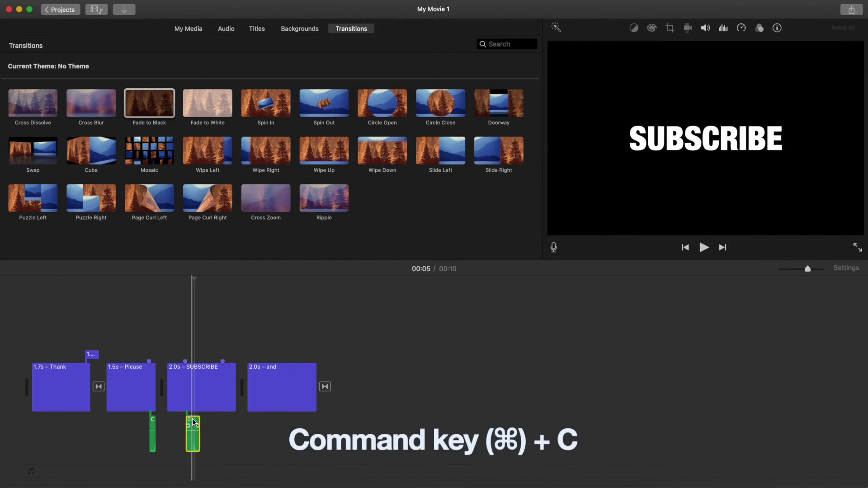
pyautogui.click(208, 419)
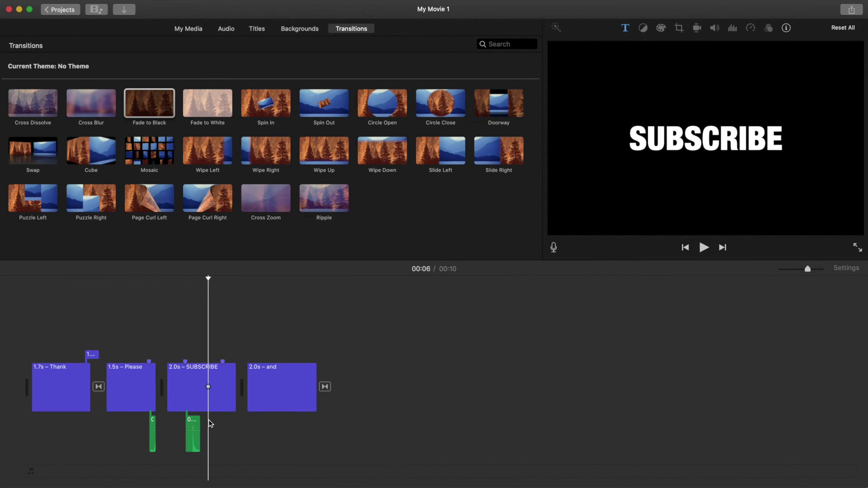
pyautogui.press('super+v')
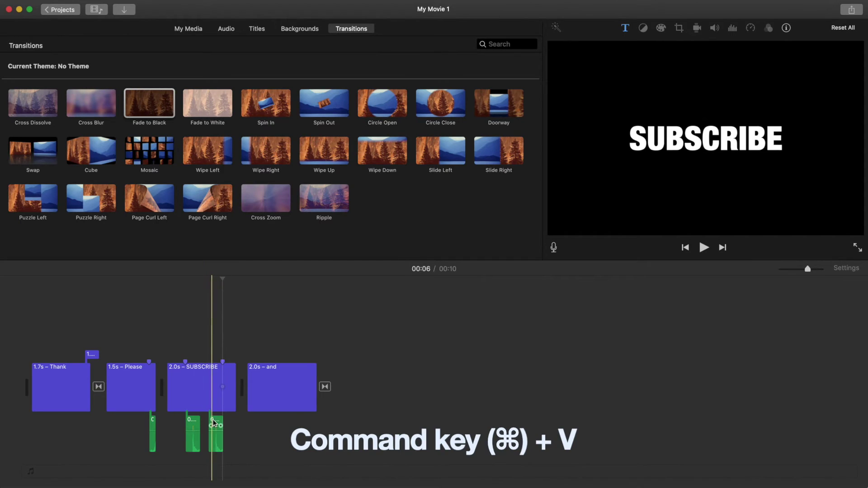
pyautogui.click(217, 422)
pyautogui.moveTo(217, 423); pyautogui.dragTo(230, 422)
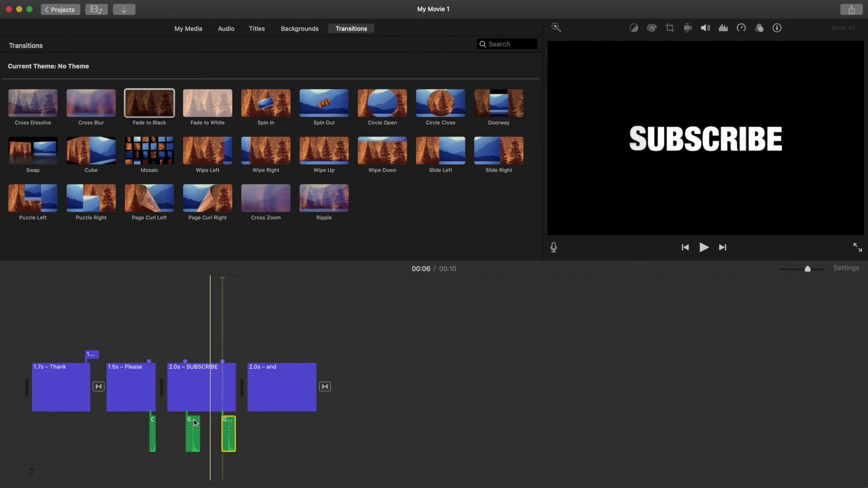
pyautogui.click(163, 425)
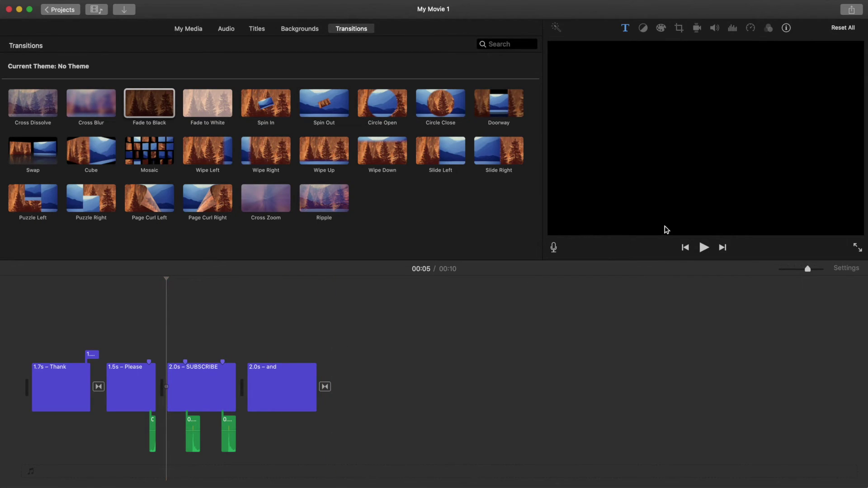
pyautogui.click(703, 249)
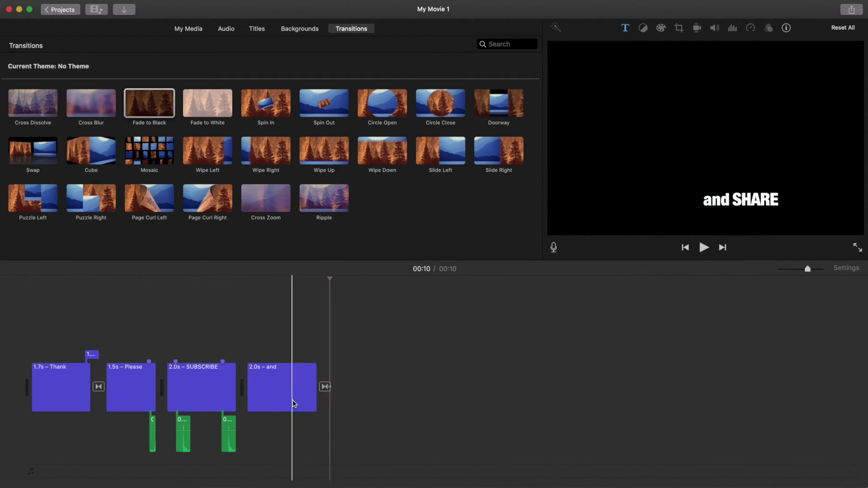
# Step: Put SE Swoosh copy.mp3 under the 'and' title, then bring in the CHASE music as background
pyautogui.click(277, 392)
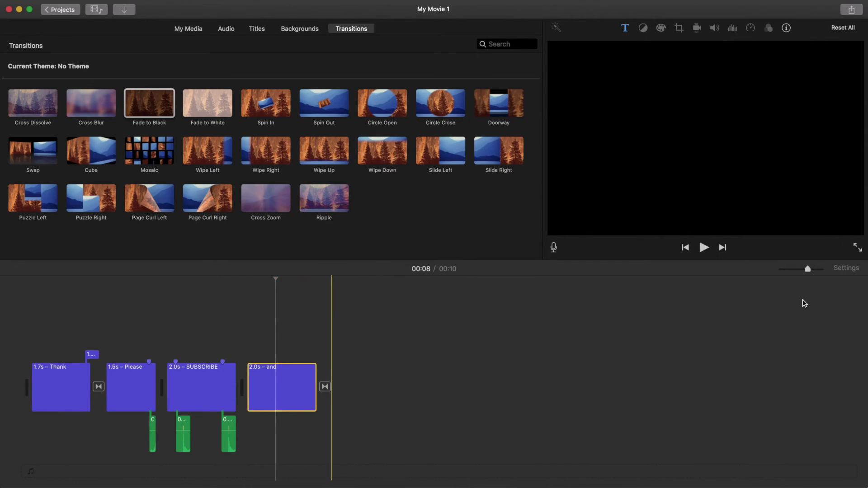
pyautogui.press('super+Tab')
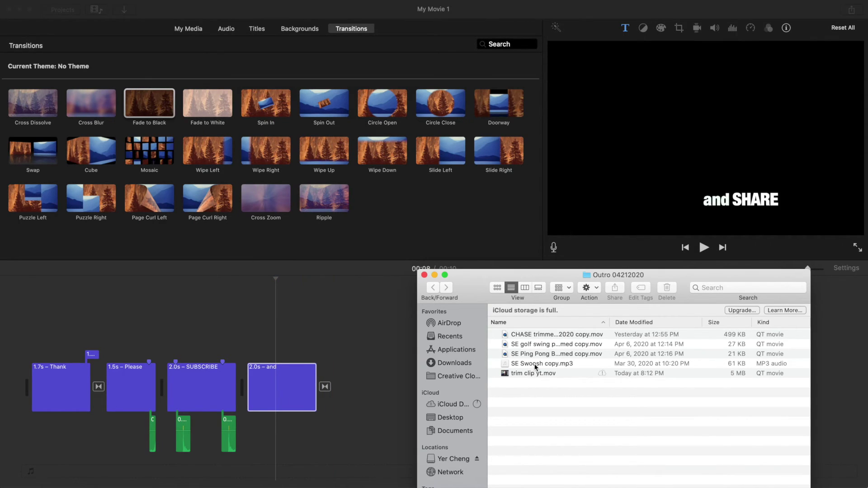
pyautogui.moveTo(536, 367); pyautogui.dragTo(285, 416)
pyautogui.click(704, 247)
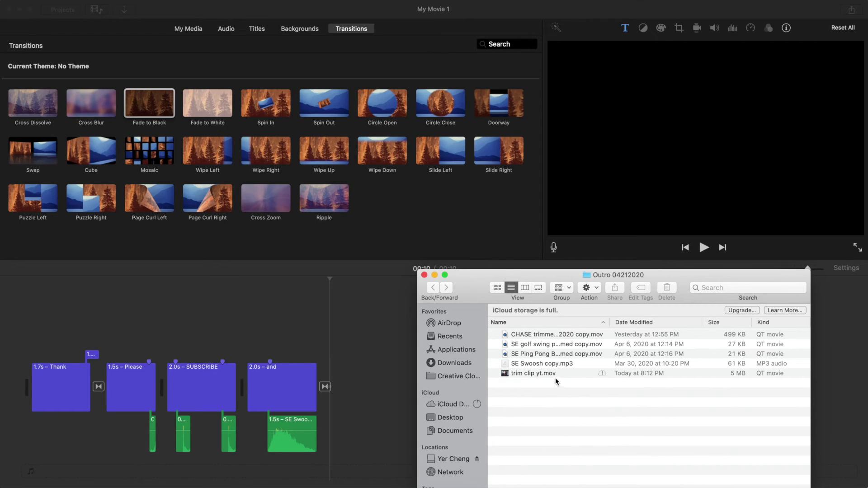
pyautogui.moveTo(556, 335); pyautogui.dragTo(23, 466)
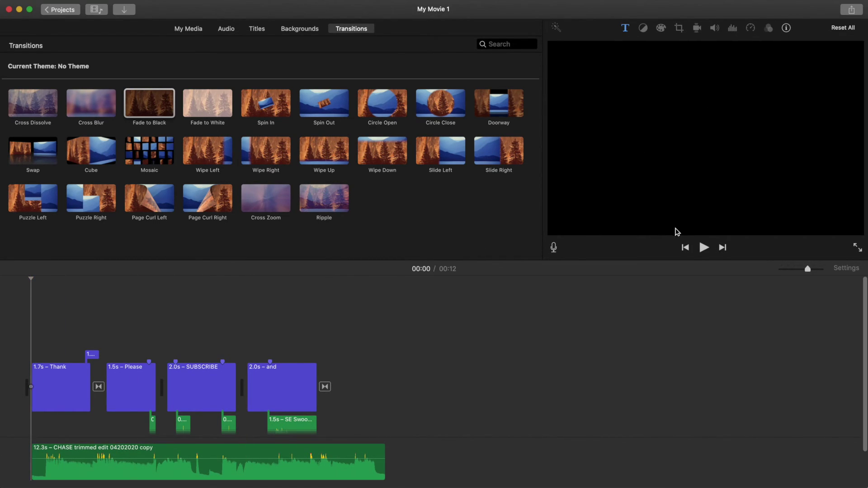
# Step: Play back the 12-second outro with the CHASE background music
pyautogui.click(703, 250)
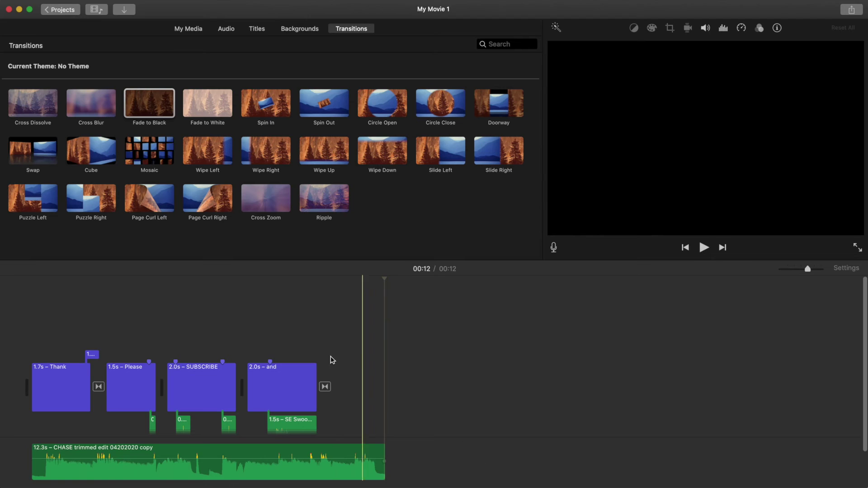
pyautogui.click(362, 466)
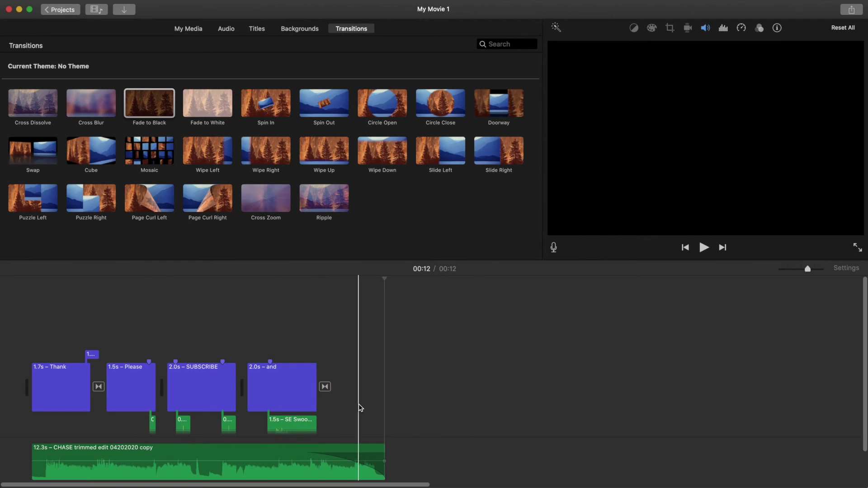
pyautogui.click(480, 467)
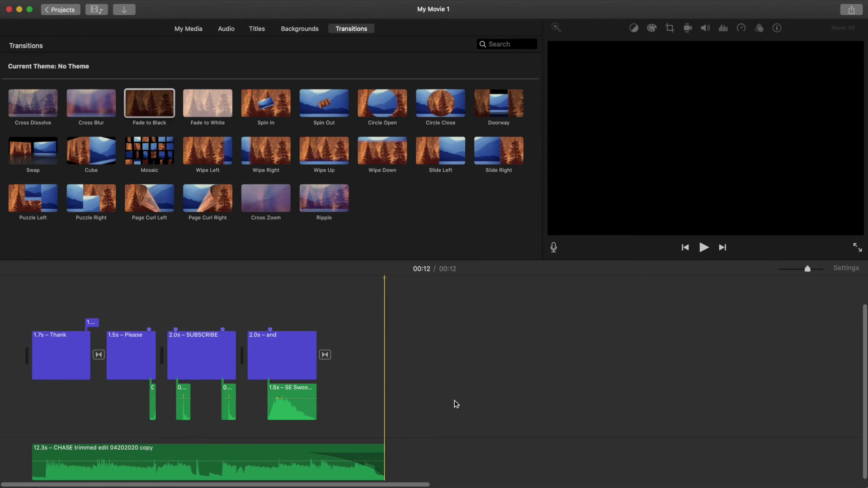
pyautogui.click(454, 404)
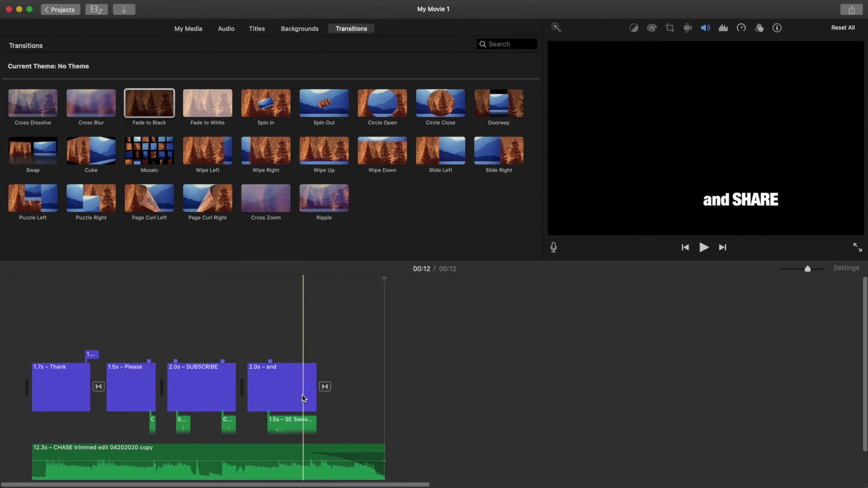
pyautogui.click(24, 344)
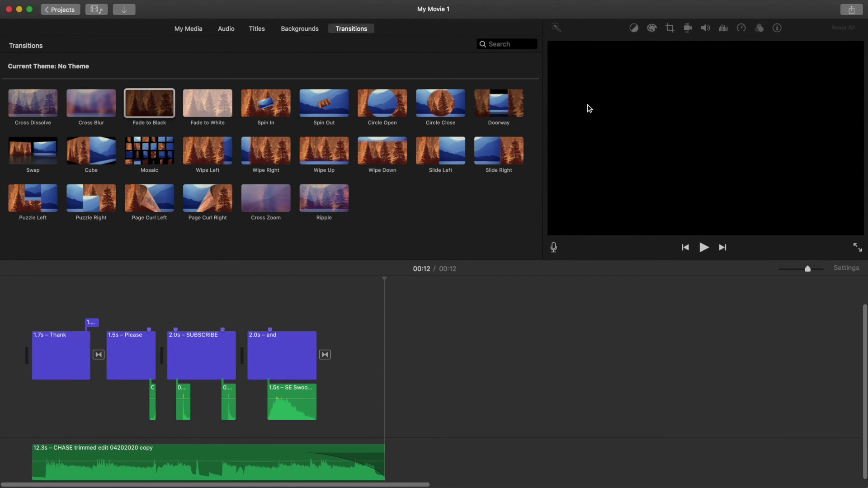
pyautogui.click(852, 10)
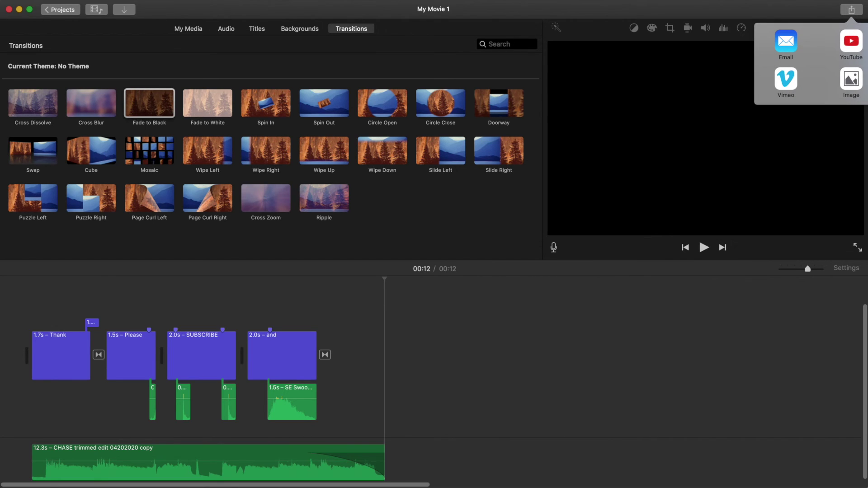
pyautogui.press('super+e')
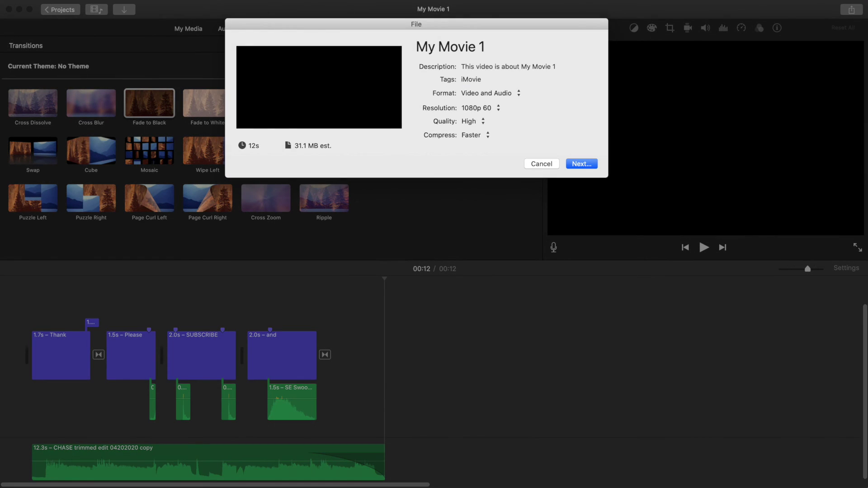
pyautogui.press('Escape')
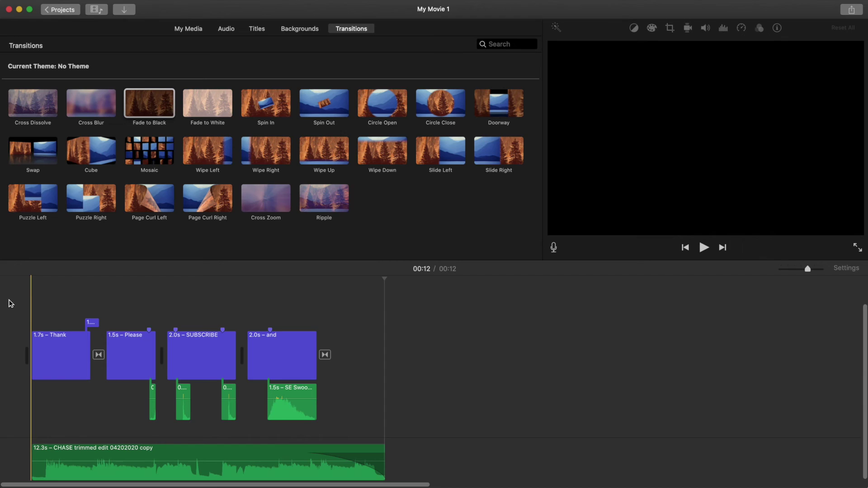
# Step: Select all the outro clips, then create a new empty movie project, My Movie 2
pyautogui.moveTo(21, 308); pyautogui.dragTo(348, 477)
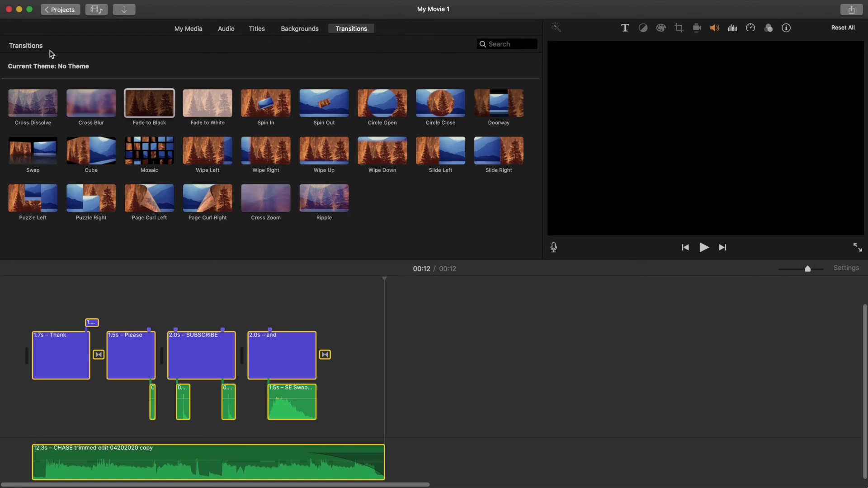
pyautogui.click(60, 12)
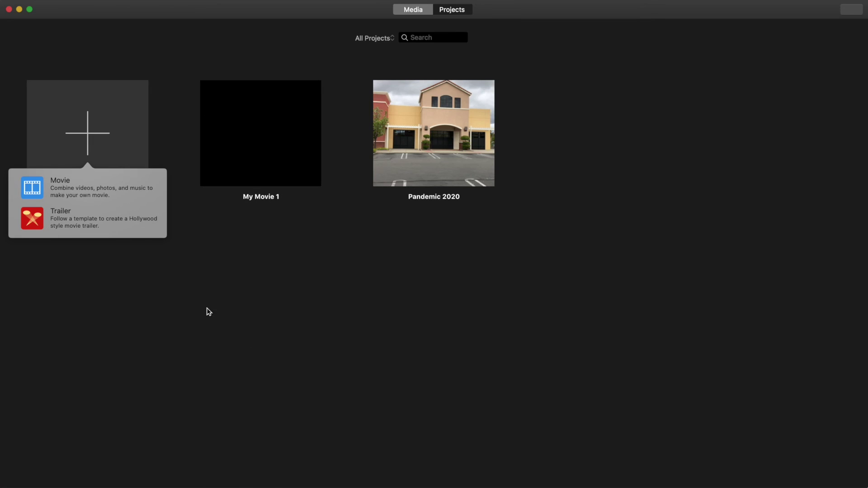
pyautogui.click(64, 186)
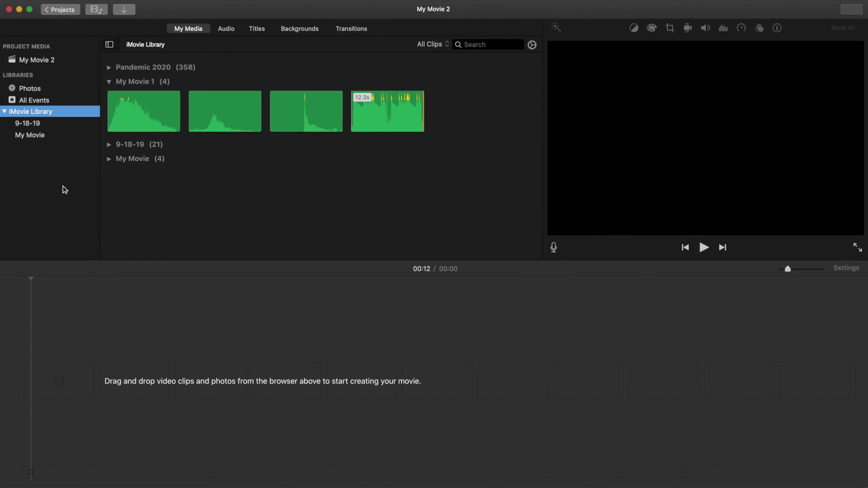
pyautogui.click(118, 292)
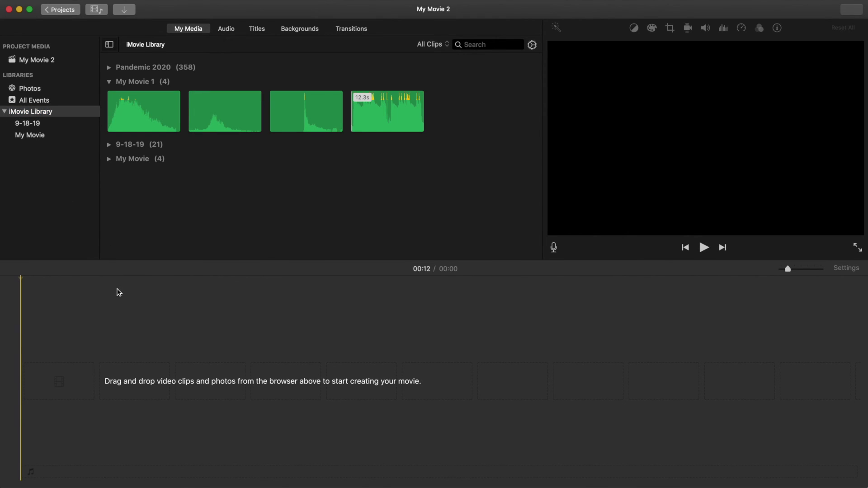